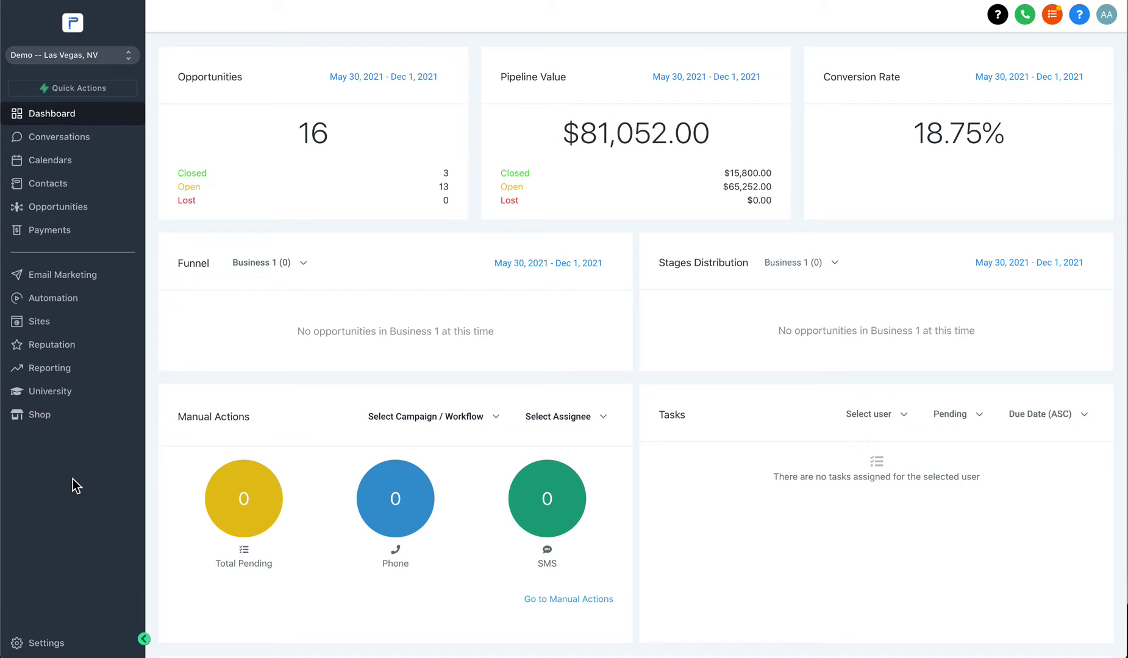
Switch the account's sidebar to the old layout and then back to the new one.
left_click(1116, 26)
left_click(1029, 45)
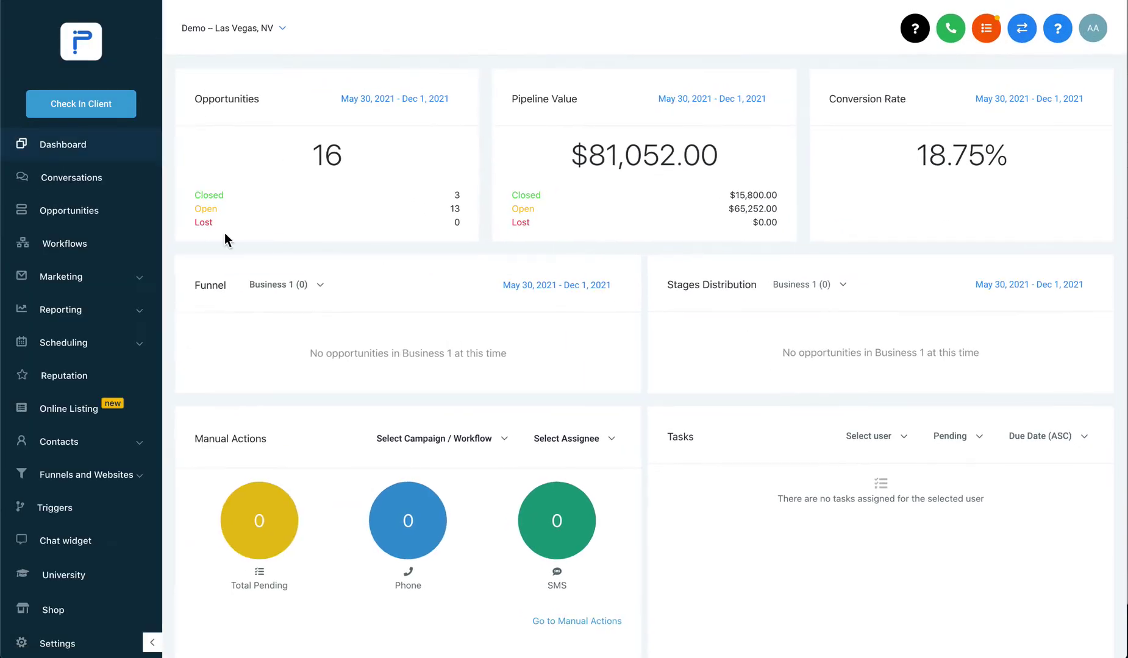
scroll(84, 246, "down", 1)
scroll(85, 247, "up", 1)
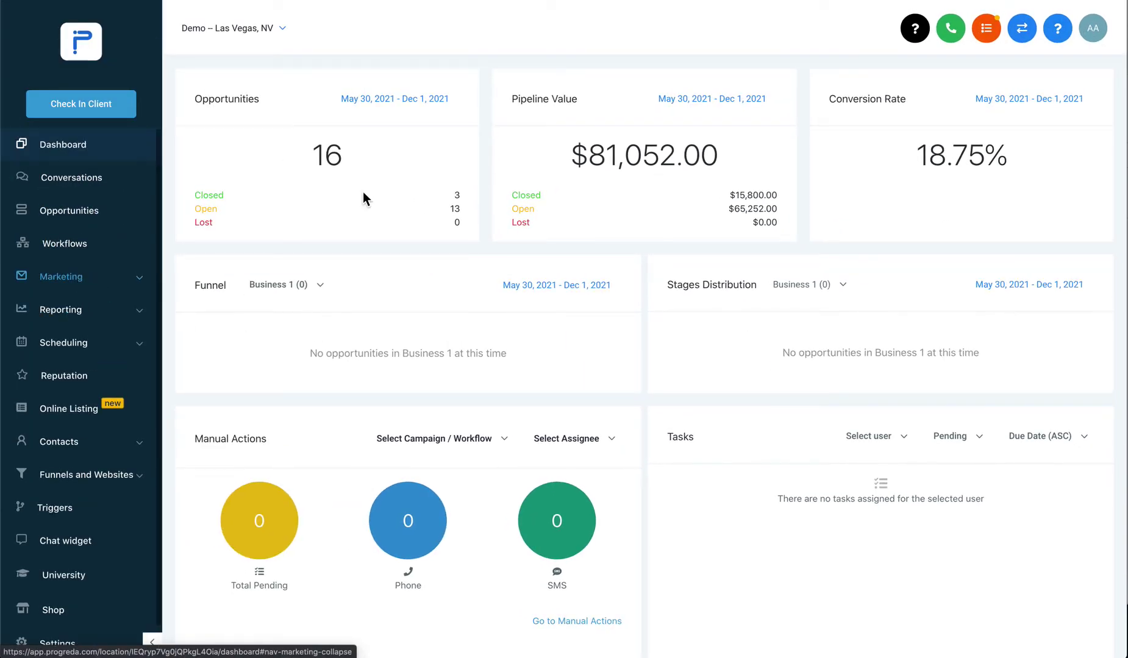
left_click(1095, 29)
left_click(1017, 64)
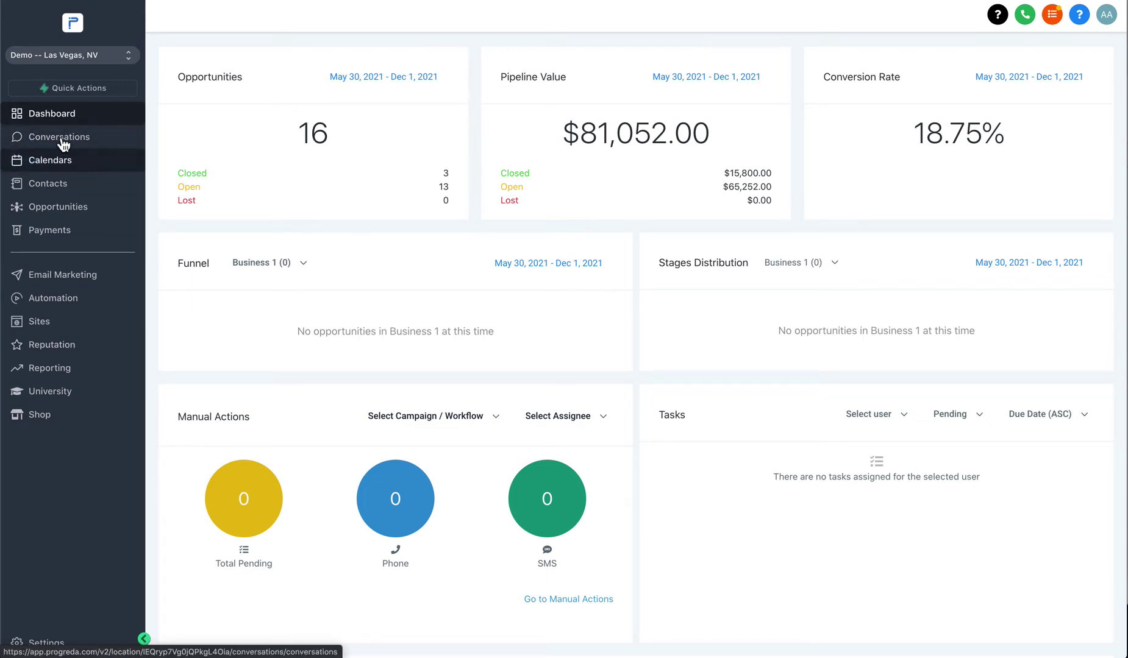
Go to Calendars, then Calendar Settings, and start a new calendar.
left_click(61, 160)
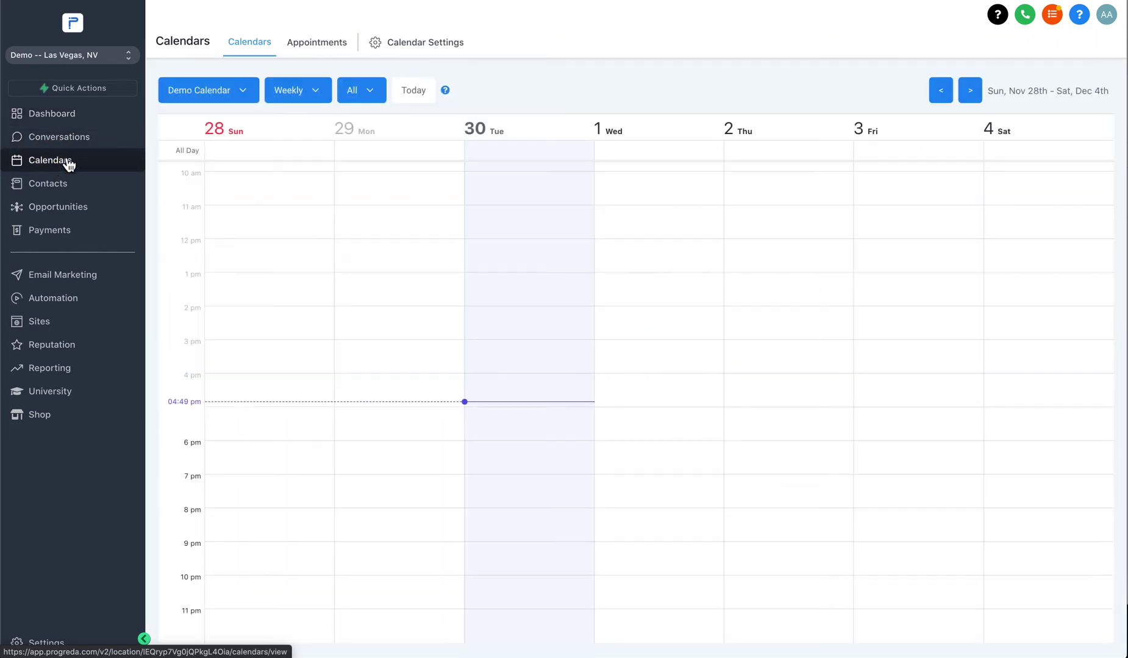
left_click(407, 43)
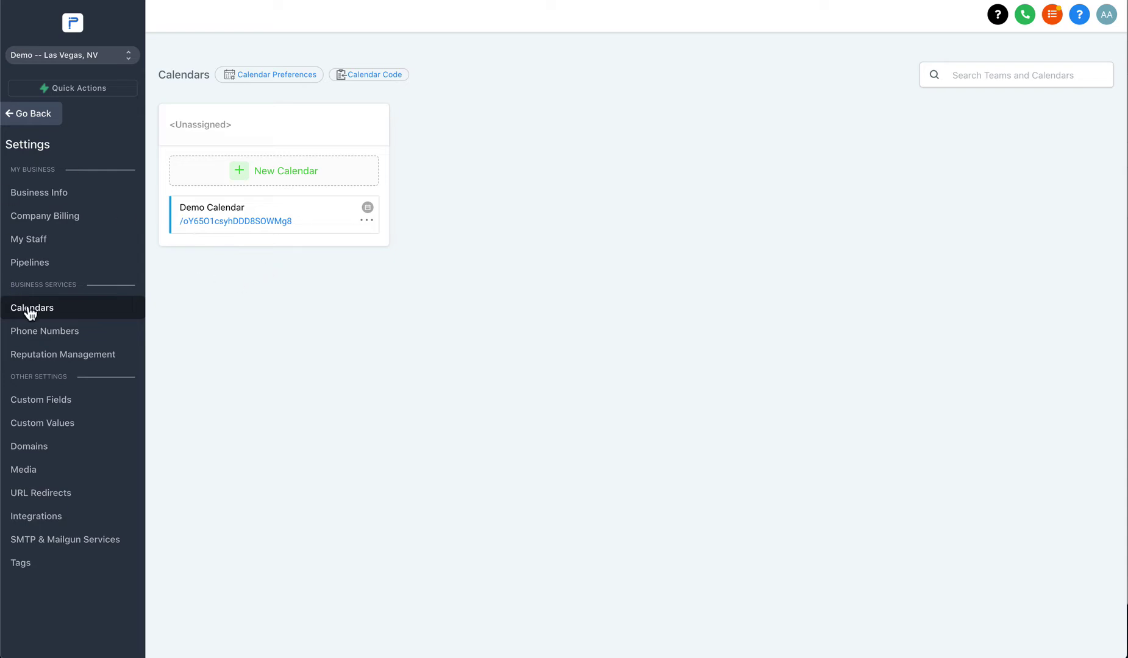
left_click(266, 177)
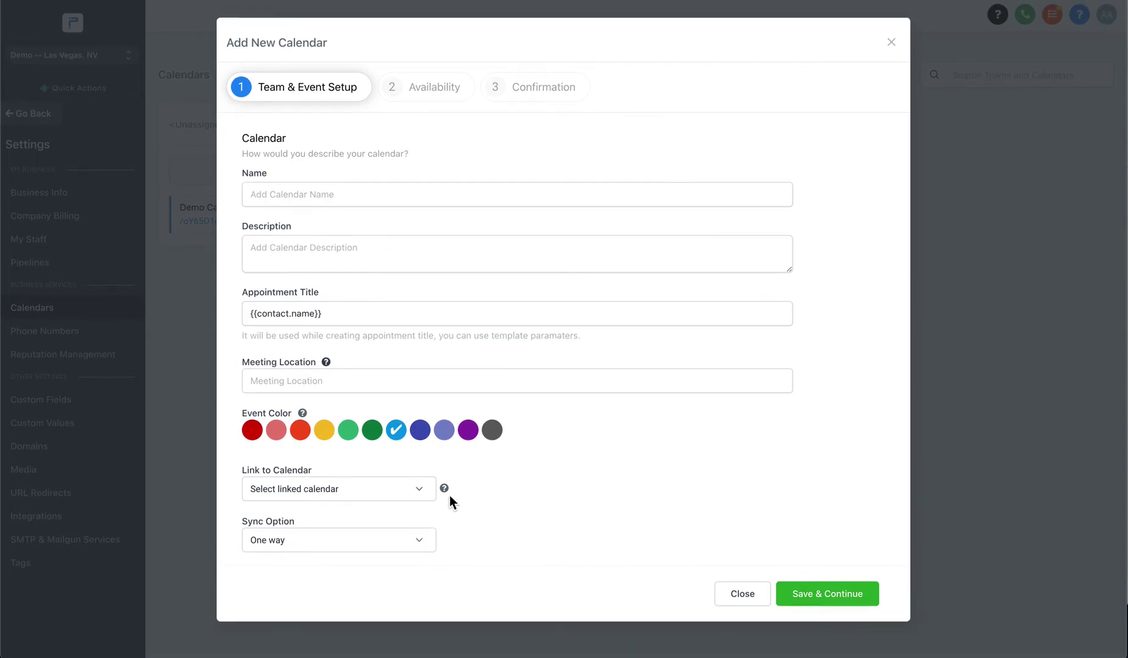
View the Link to Calendar help tip on the empty Add New Calendar form.
mouse_move(448, 495)
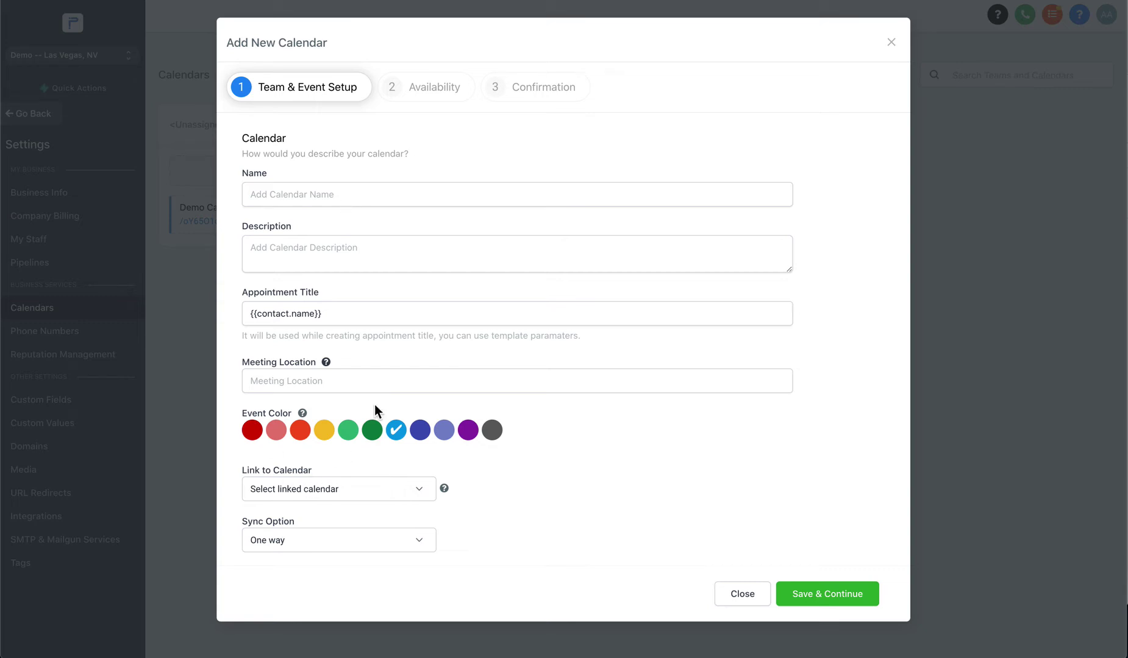
Close the unsaved calendar form and go to the Integrations settings page.
left_click(726, 600)
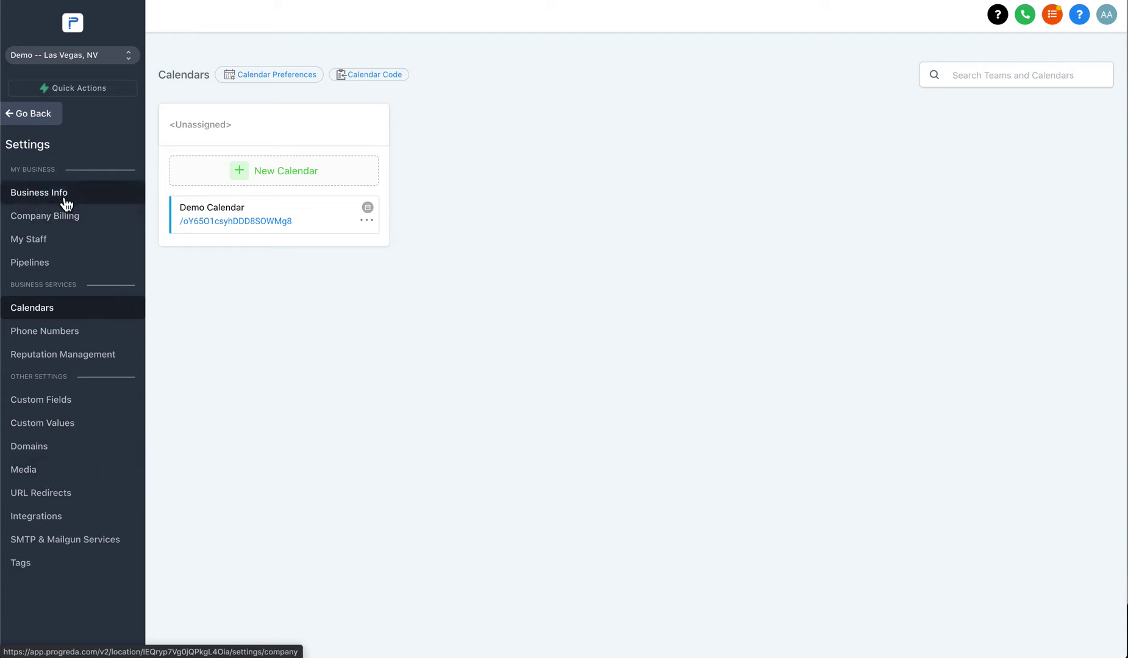
left_click(61, 518)
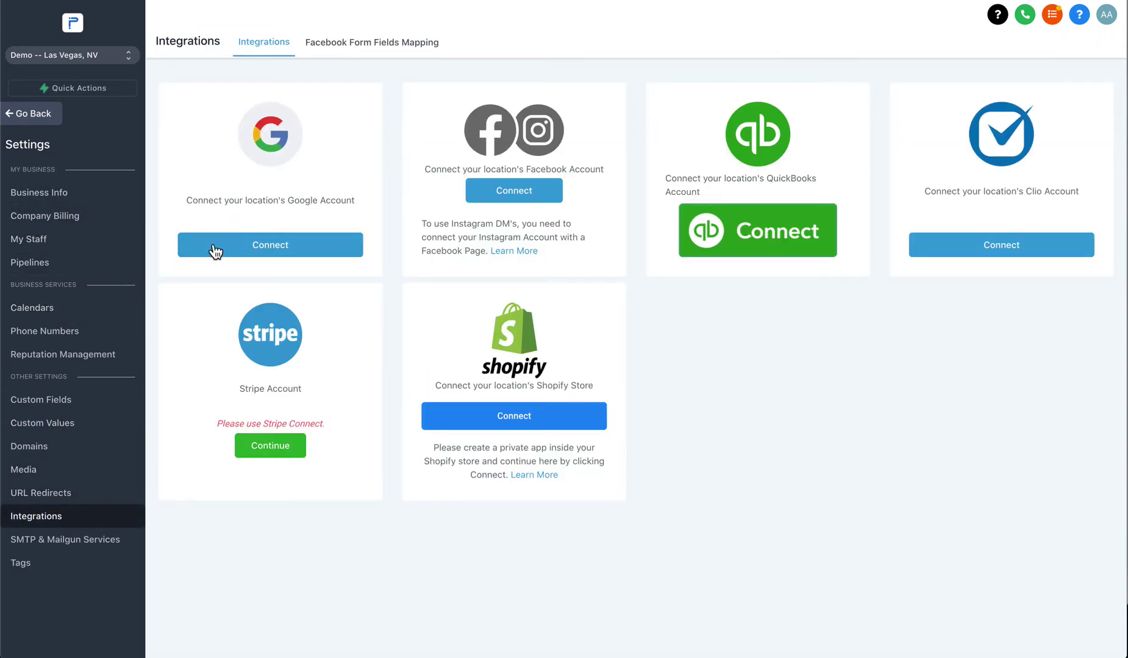
Connect Google on the Google card, picking the sign-in account and allowing Lead Connector access.
left_click(267, 254)
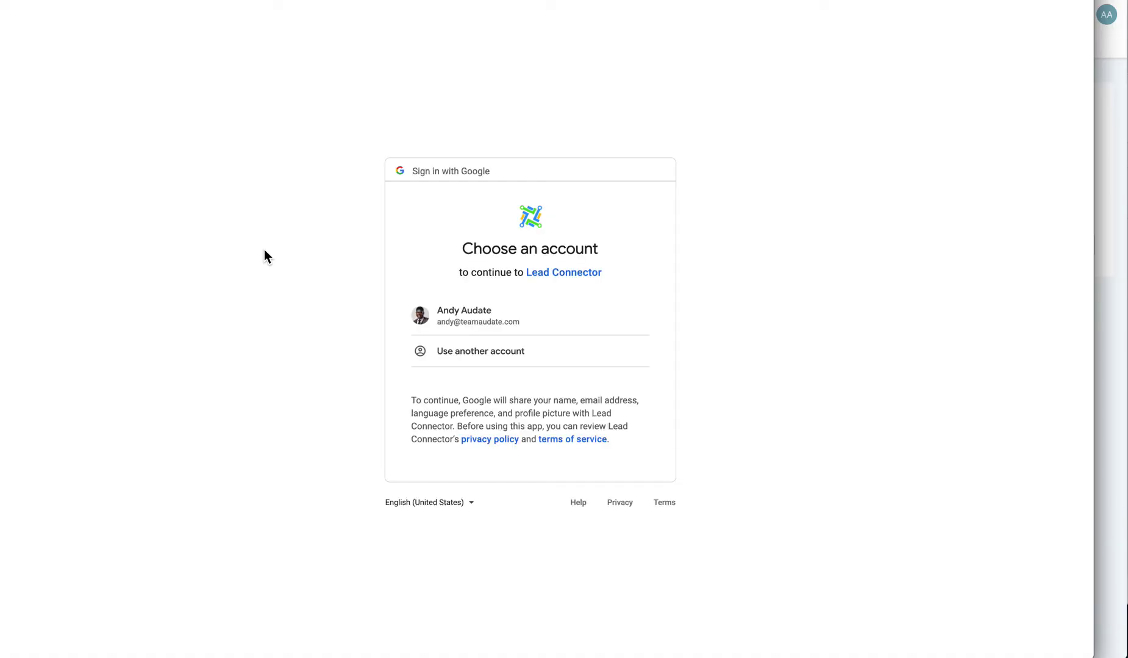
left_click(473, 323)
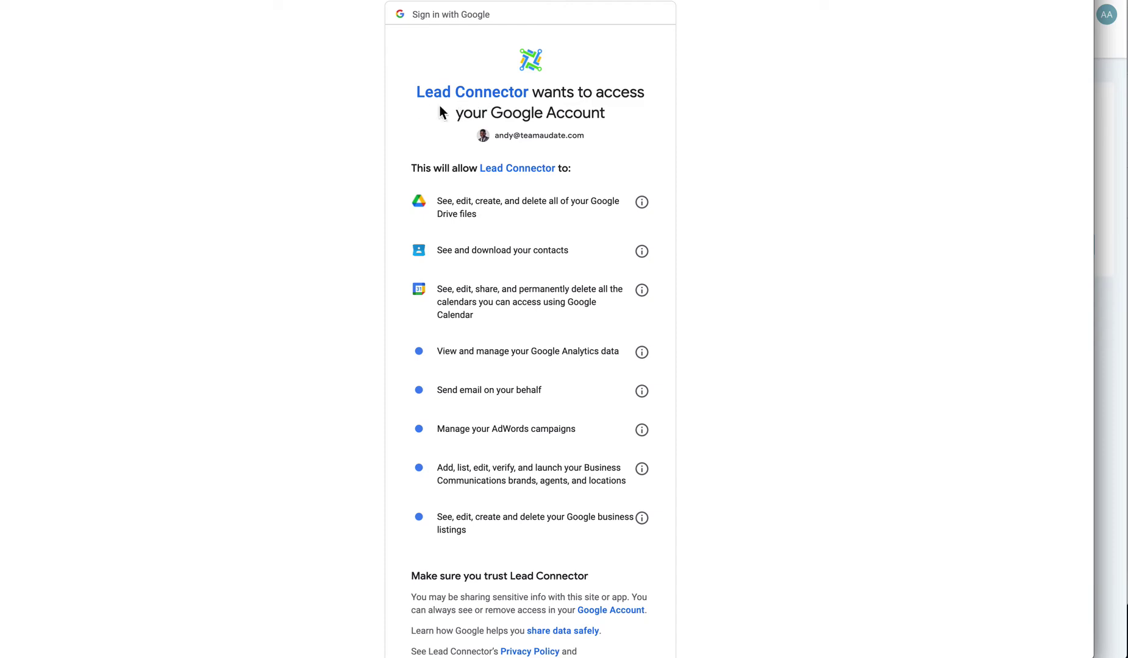
scroll(433, 121, "down", 2)
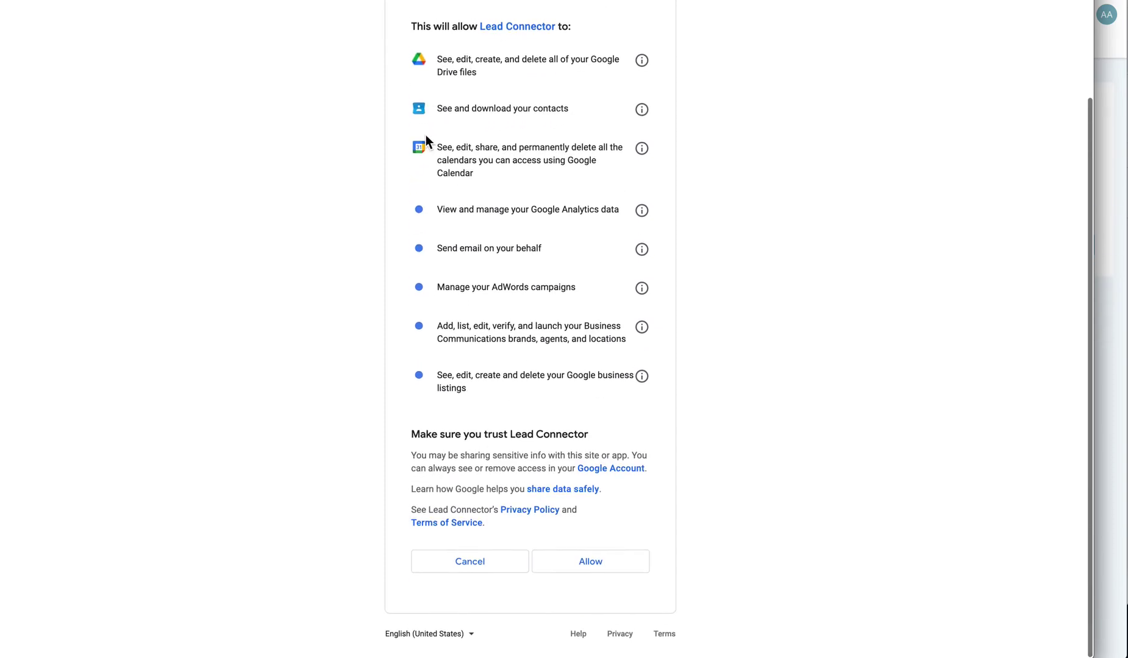
left_click(615, 574)
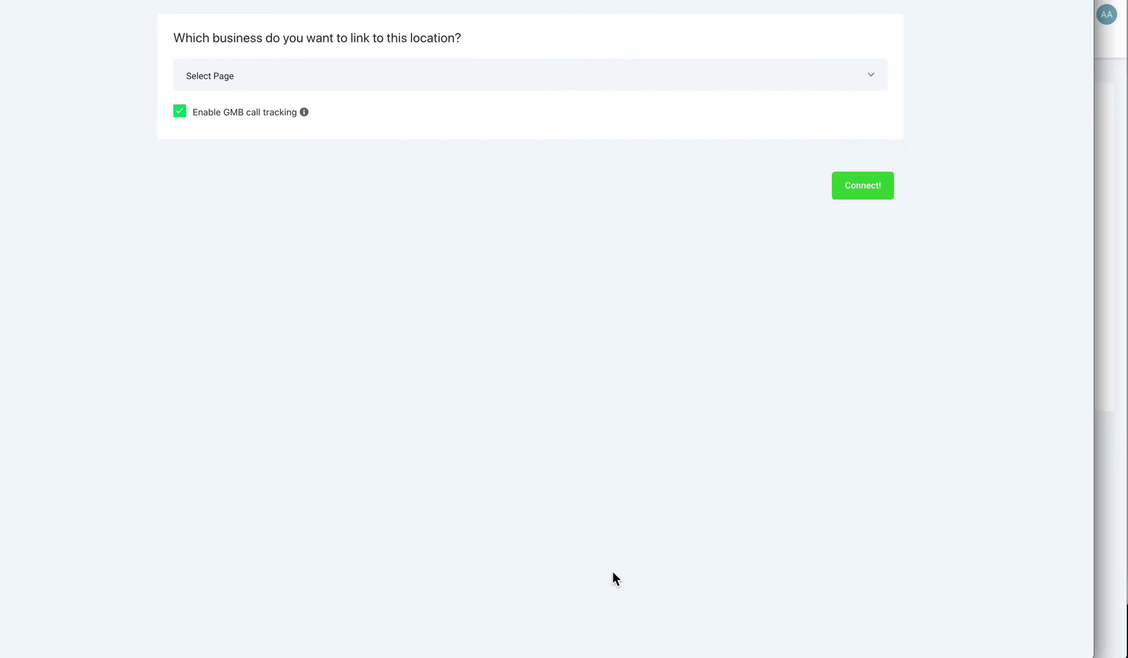
Link the Las Vegas business listing to the location, then return to Calendars settings.
left_click(227, 83)
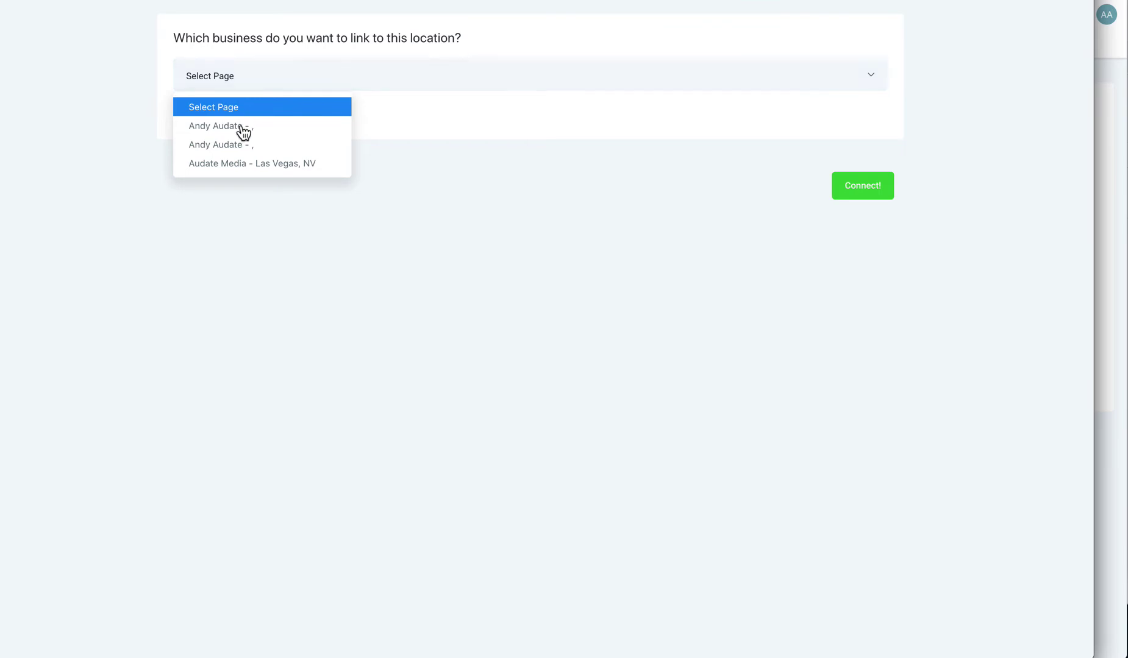
left_click(194, 75)
left_click(268, 76)
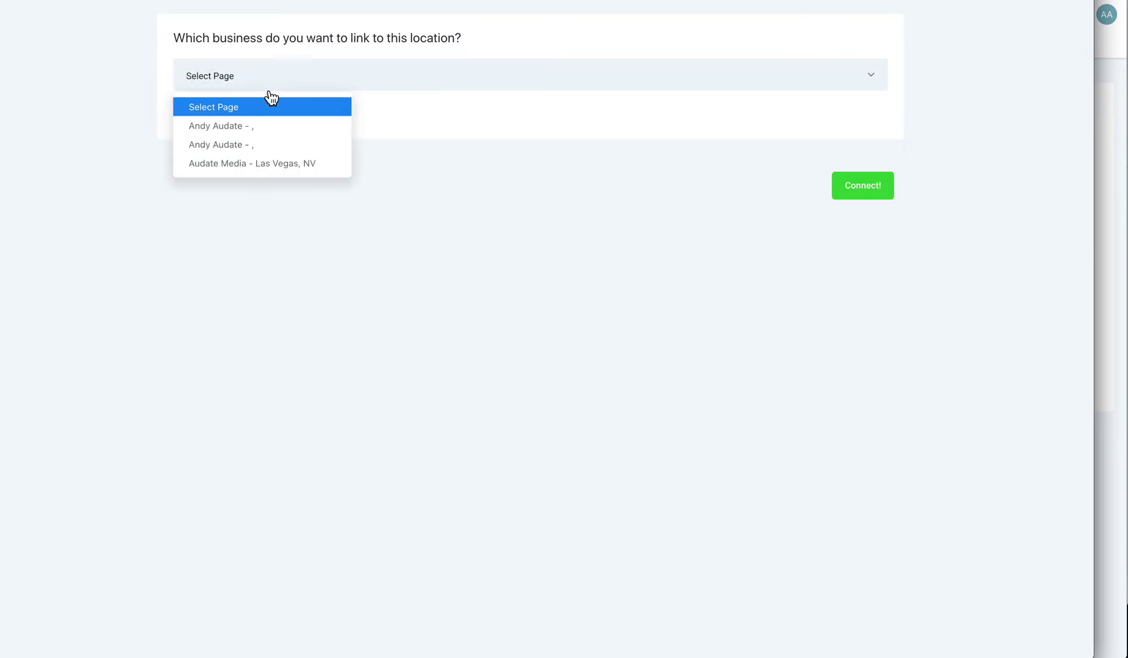
left_click(228, 163)
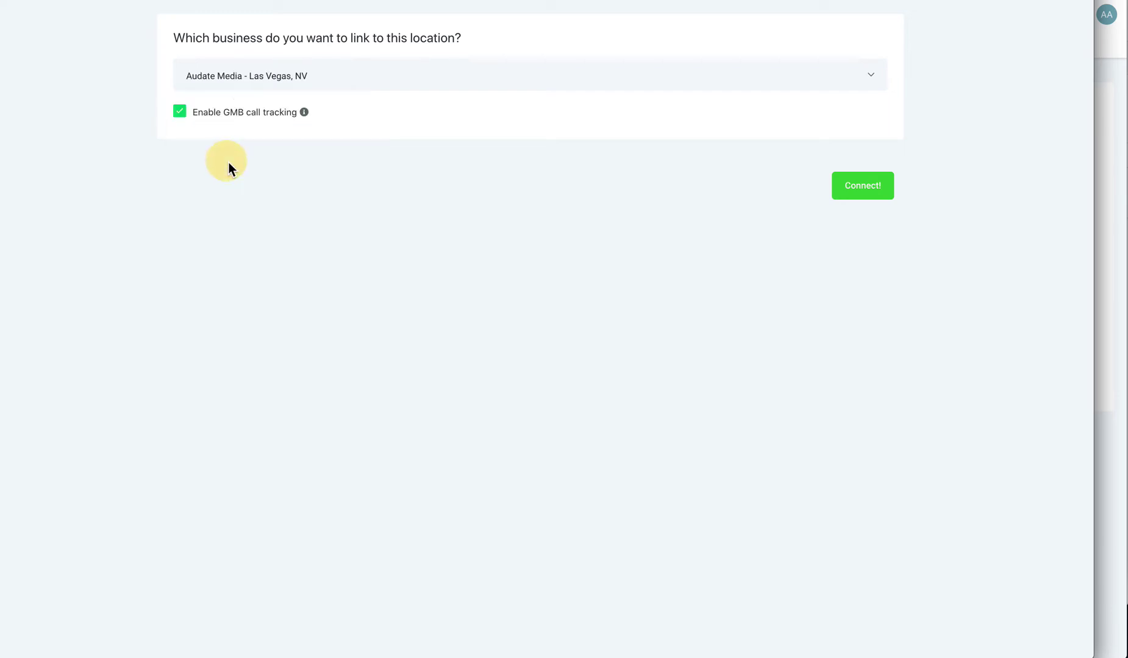
left_click(858, 190)
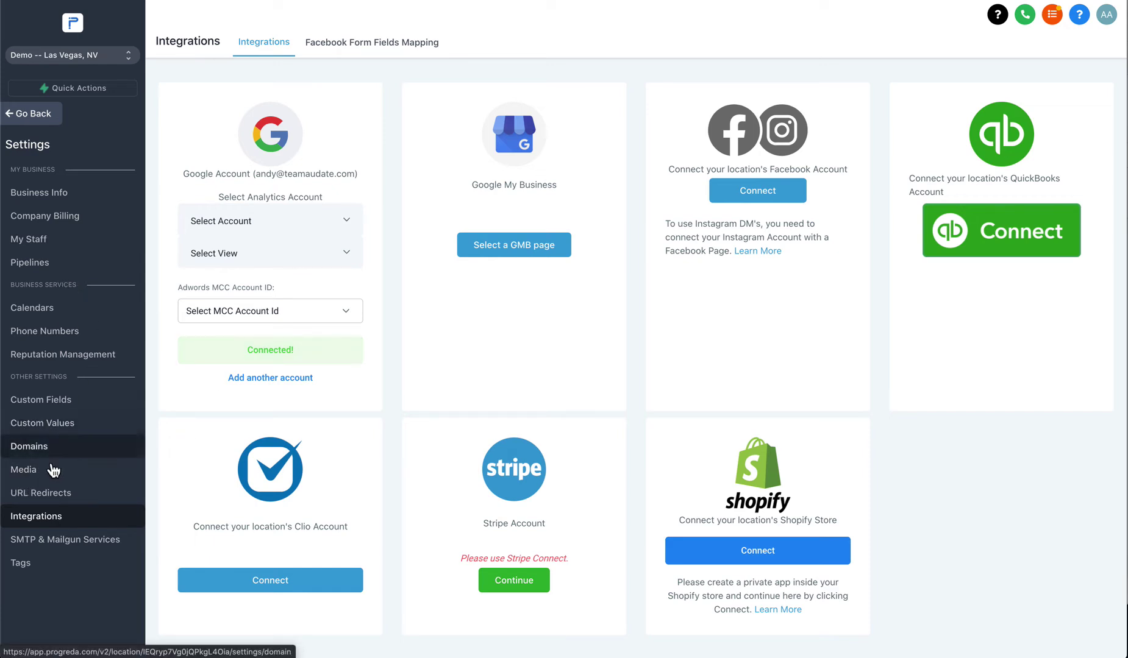
left_click(60, 309)
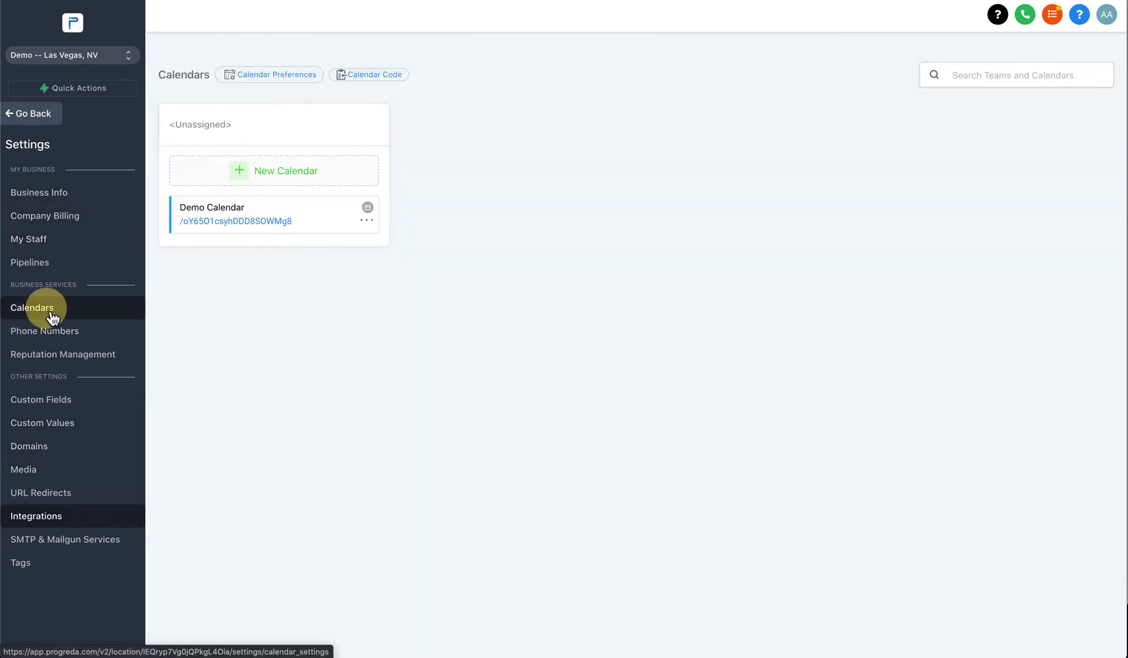
Start a fresh Add New Calendar form and review the Link to Calendar options.
left_click(266, 177)
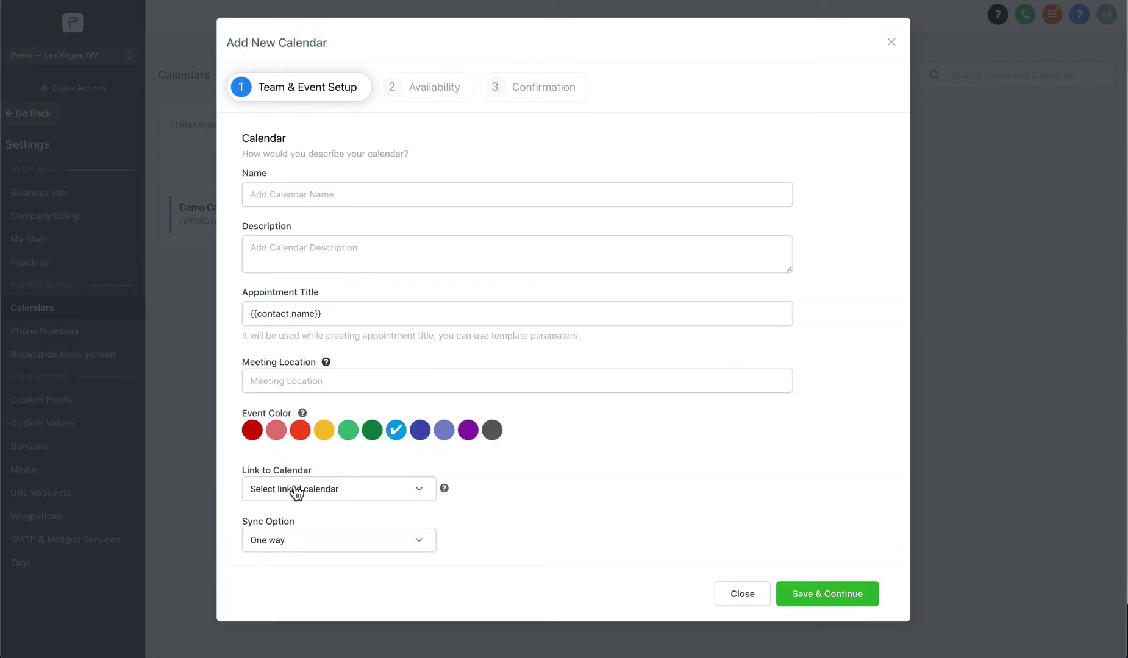
left_click(295, 489)
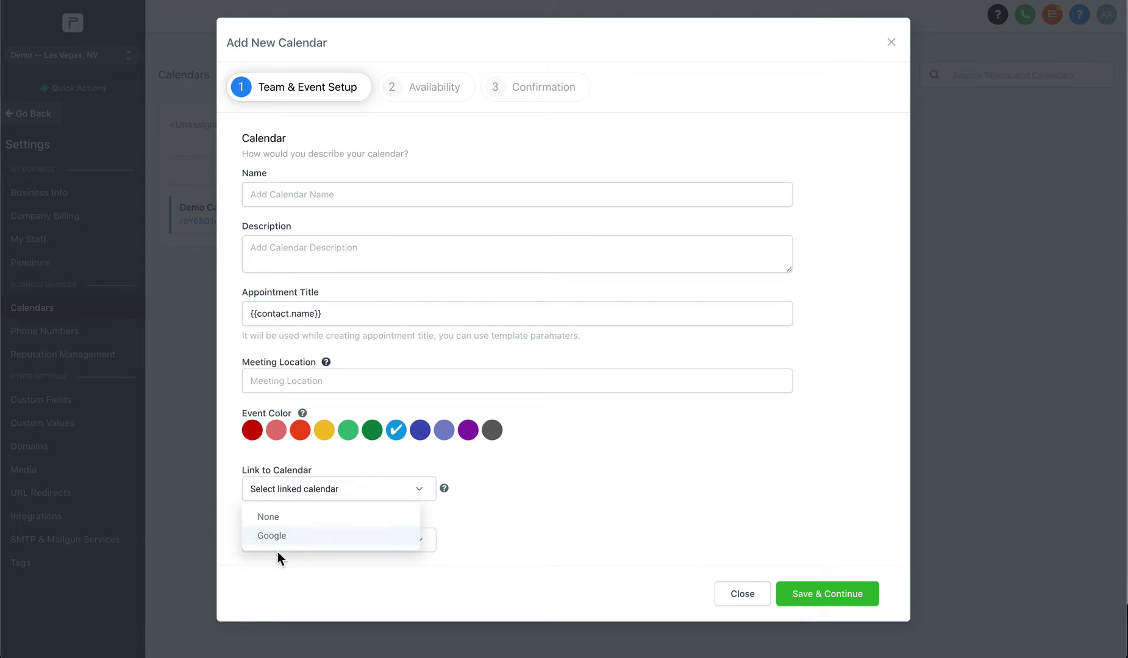
left_click(297, 201)
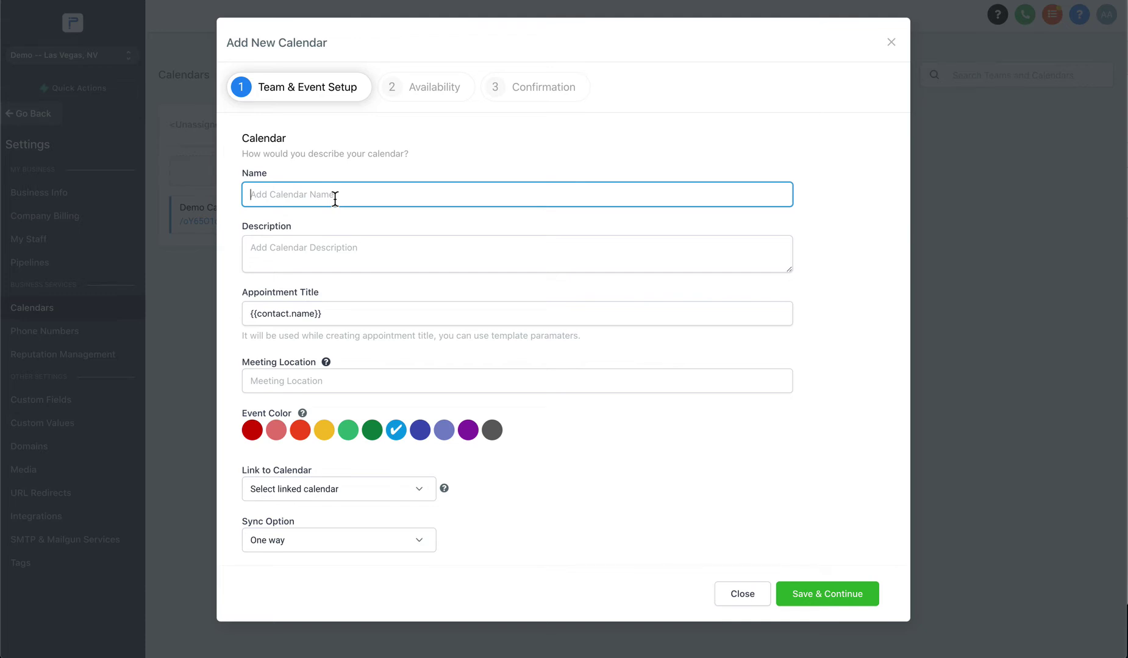
Name the calendar 'Sales Appointment' with description 'To Learn About Our Services and Products'.
type("Sales Appointment")
left_click(273, 269)
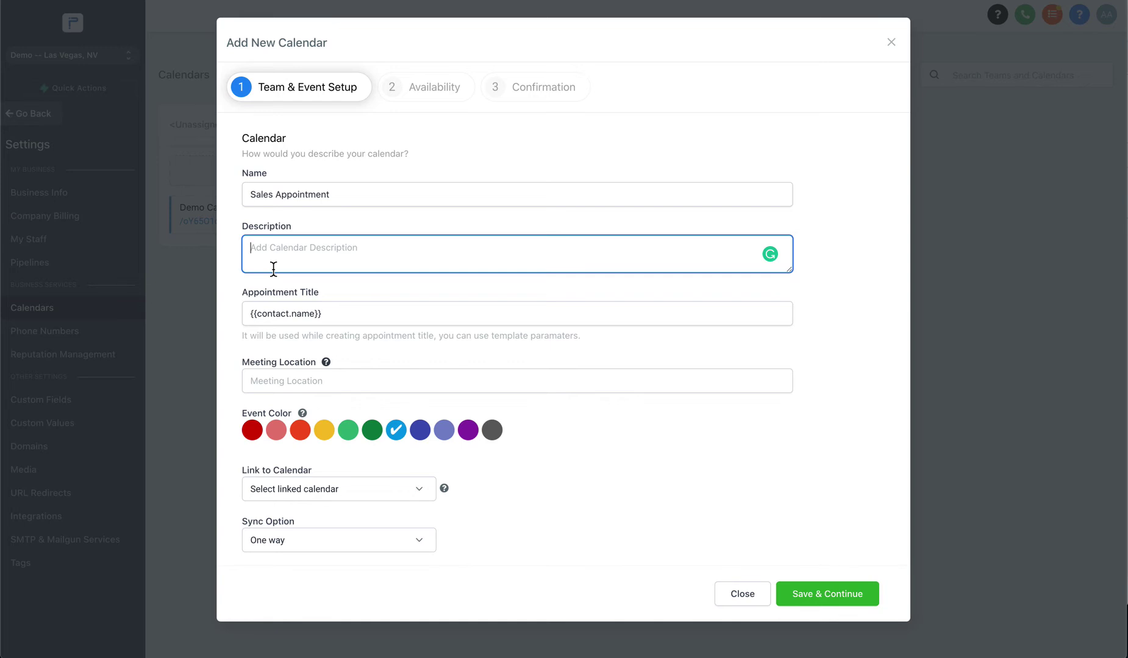
type("To Learn About")
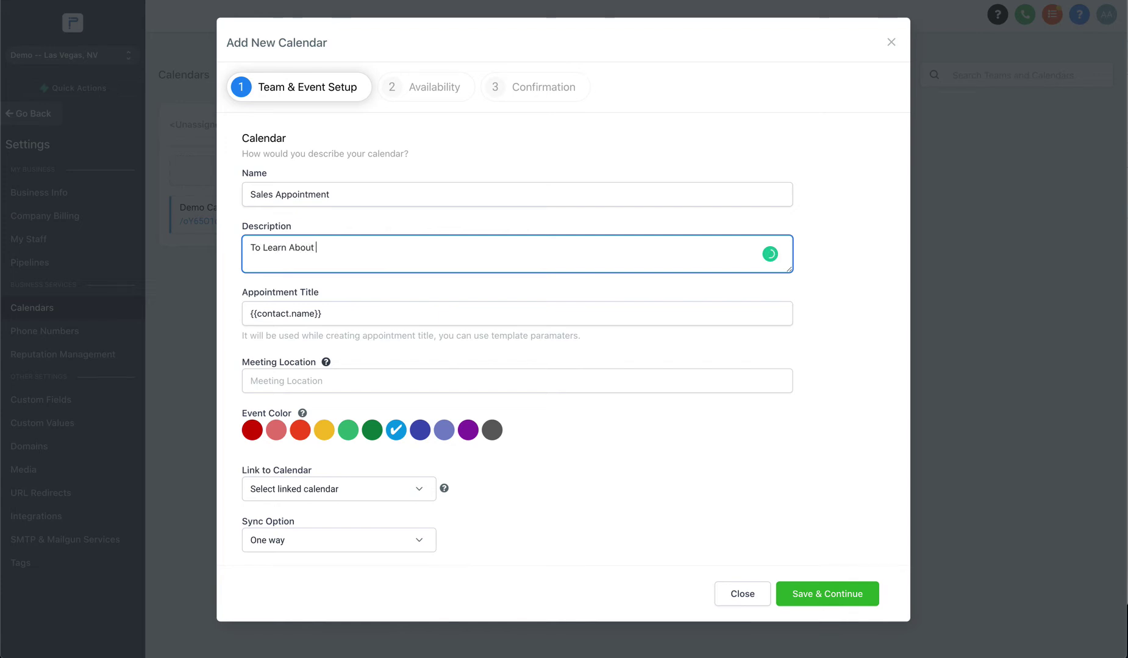
type(" Our Services and Products")
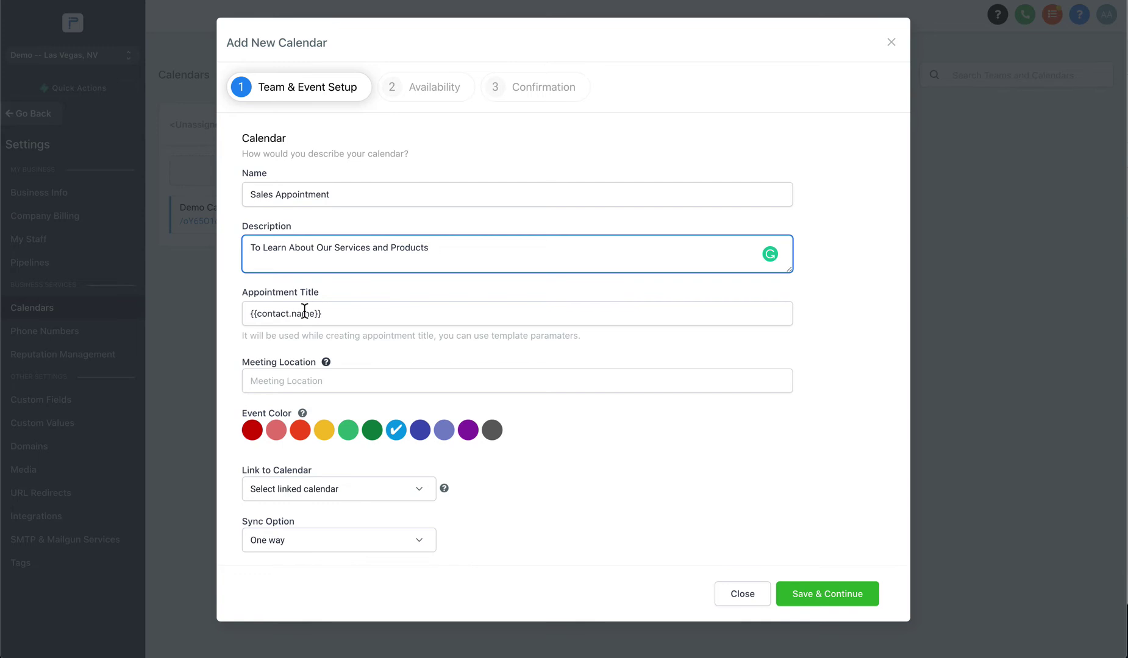
Prefix the appointment title with 'Sales Appointment:' and append '&' plus the host's name.
left_click_drag(251, 317, 321, 319)
left_click(280, 318)
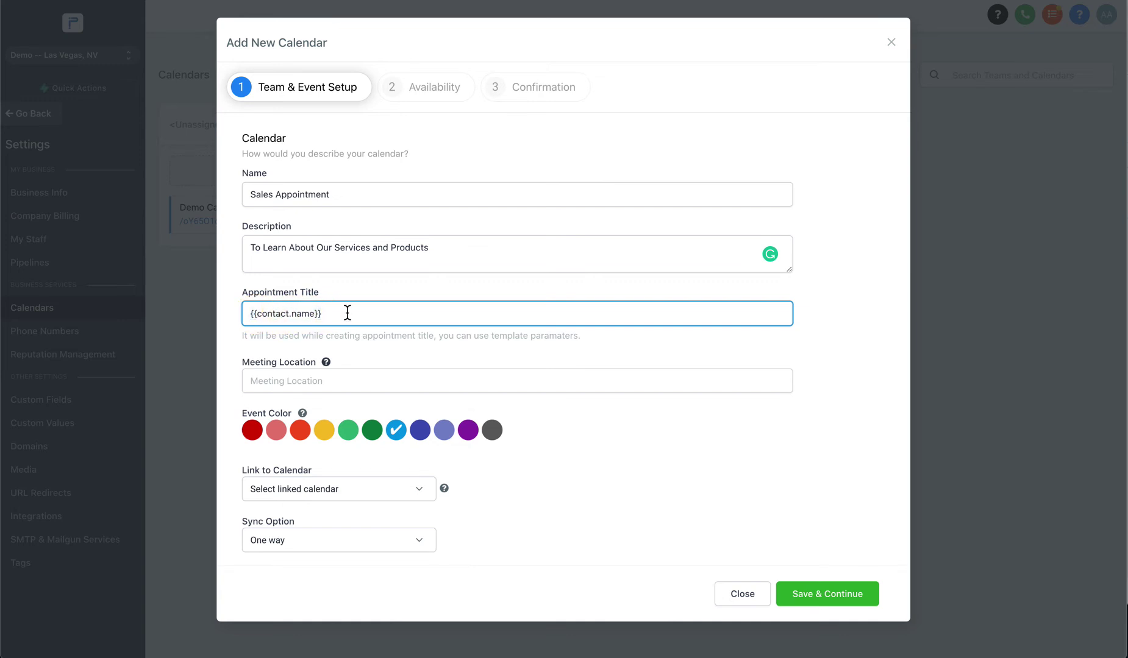
left_click(347, 312)
left_click(356, 324)
key("super+Left")
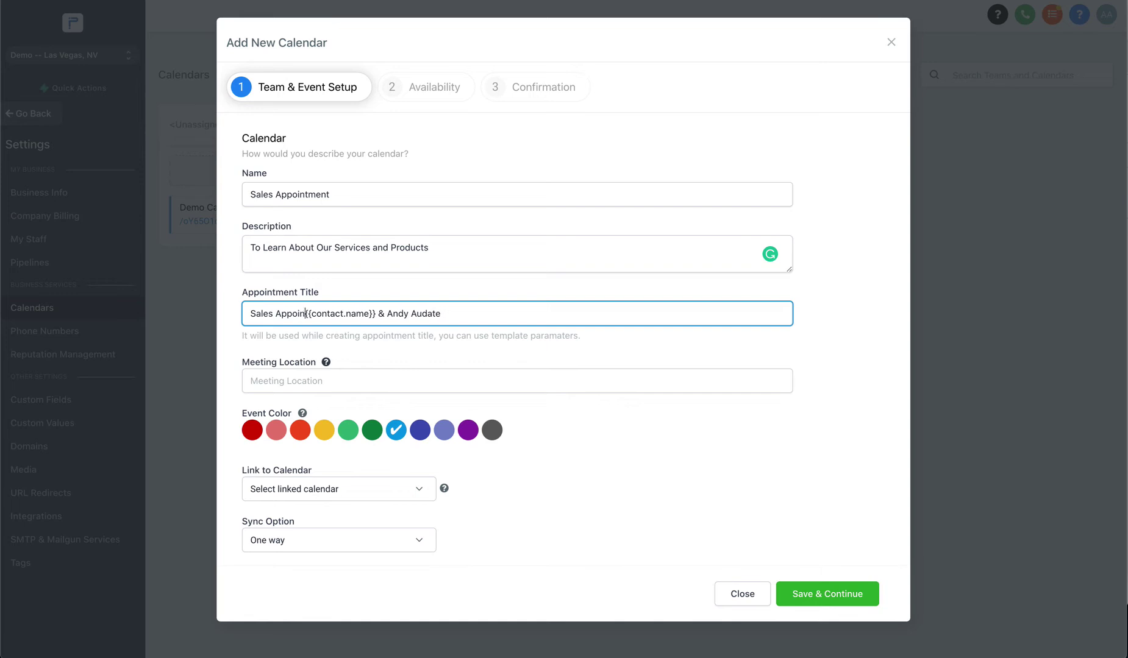
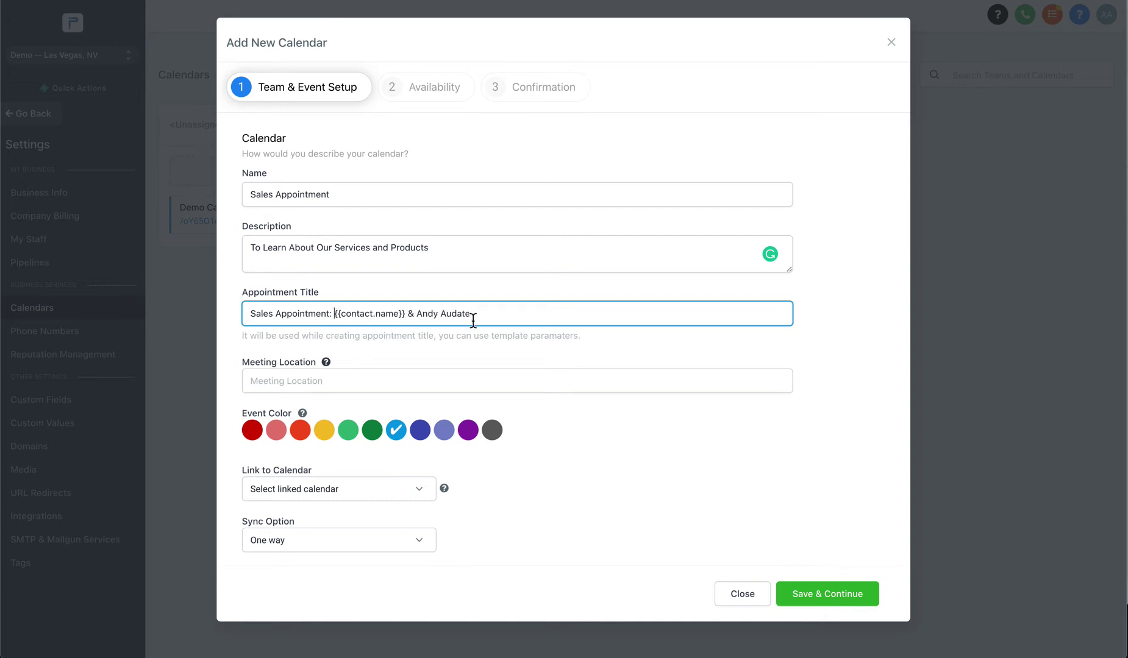
left_click(337, 476)
left_click(313, 382)
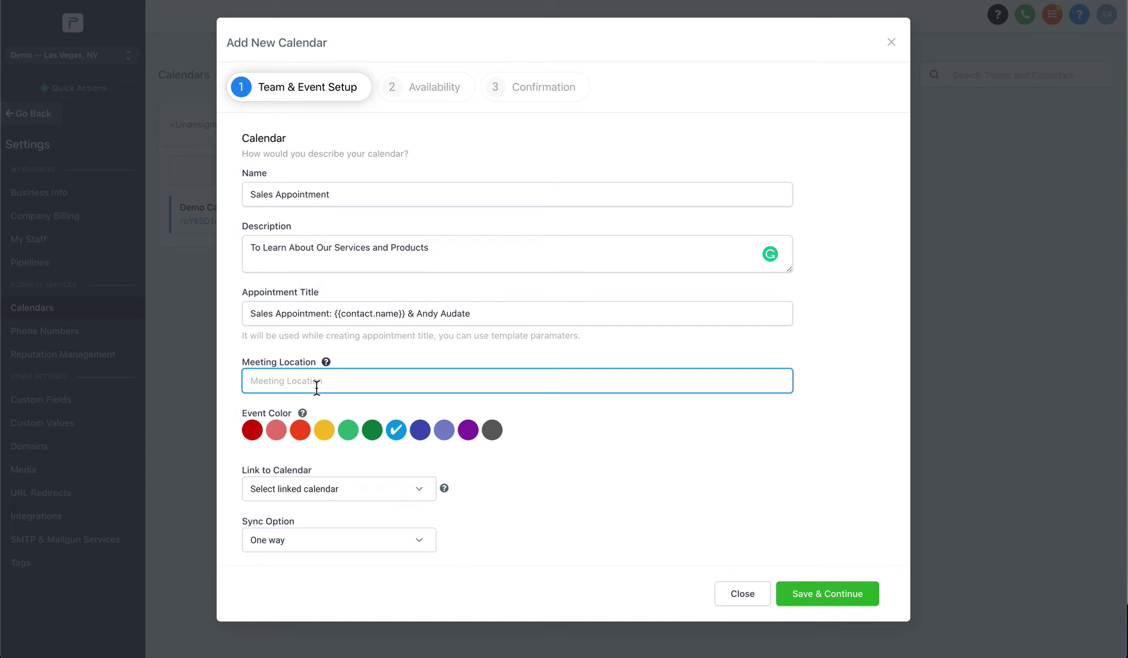
Try 'I Will Call You' and then a street address as meeting location, leaving it empty.
left_click(311, 382)
type("I Will Call You")
triple_click(298, 386)
key("BackSpace")
key("ctrl+a")
key("BackSpace")
Link the calendar to the team's main Google calendar with Two way sync and save.
left_click(282, 501)
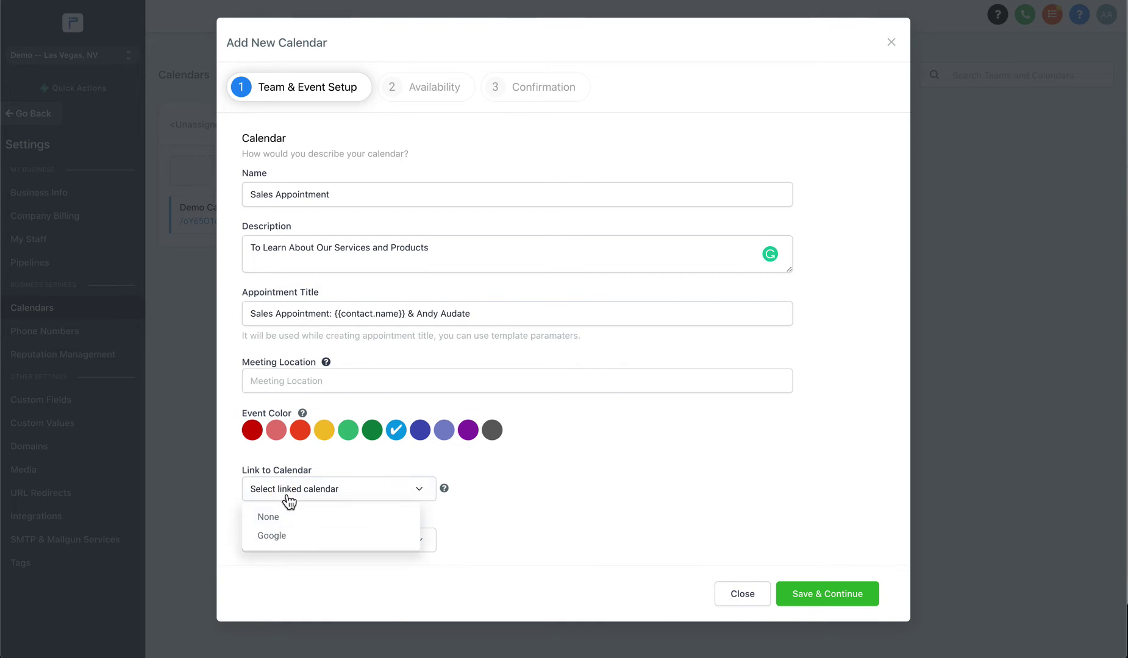
left_click(285, 542)
left_click(285, 541)
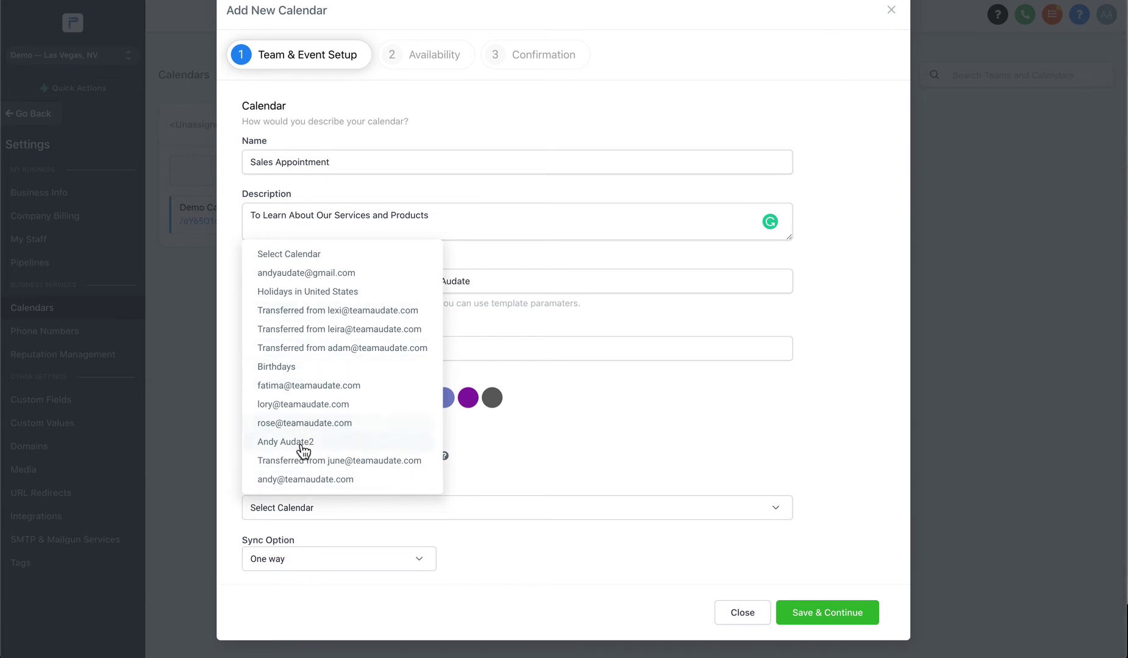
left_click(305, 481)
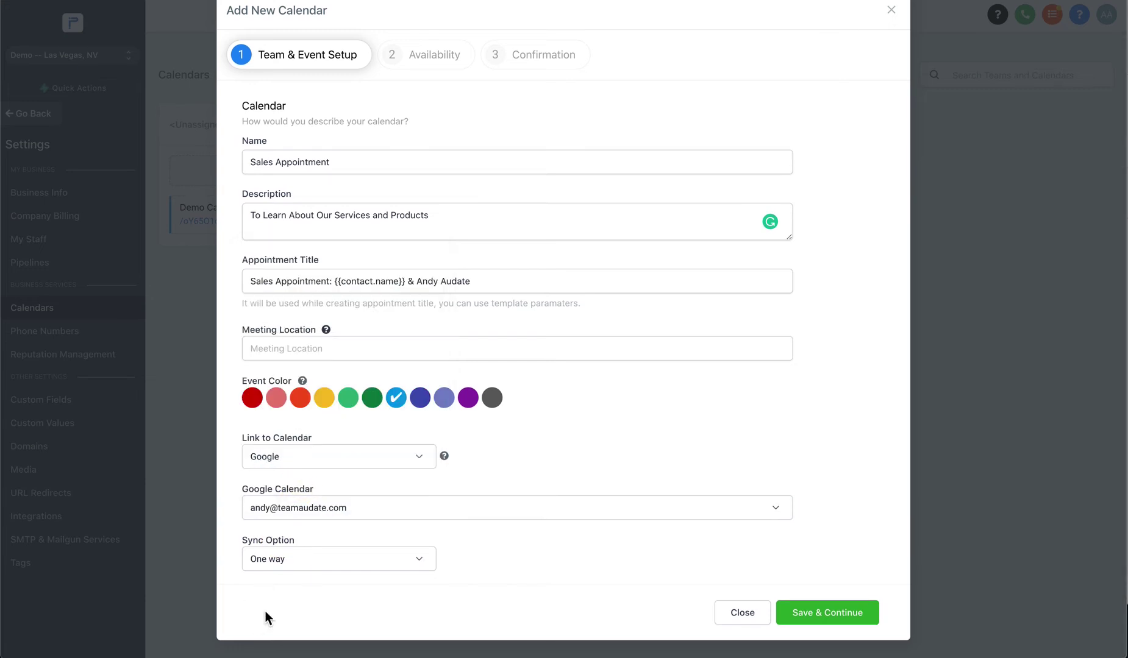
left_click(282, 564)
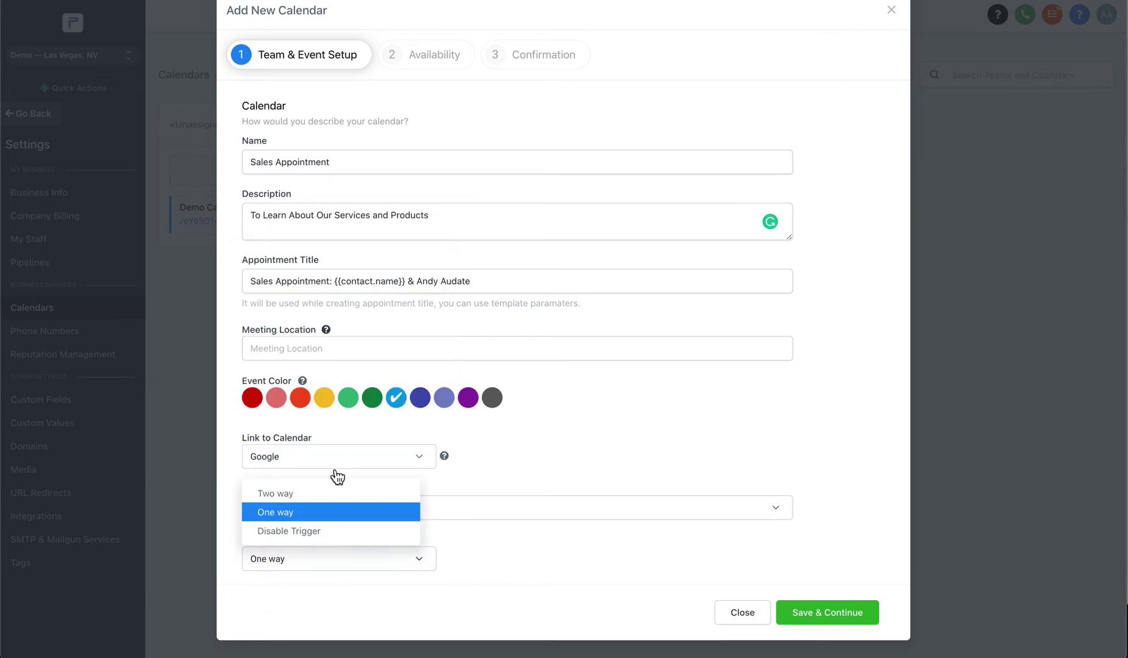
left_click(290, 493)
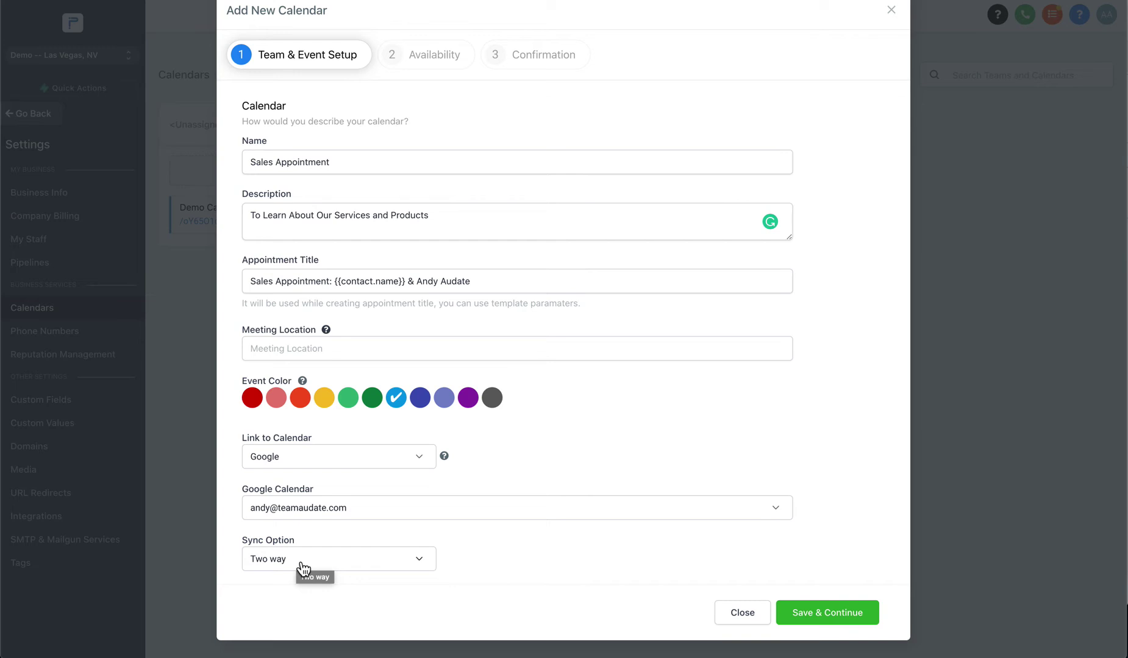
left_click(840, 612)
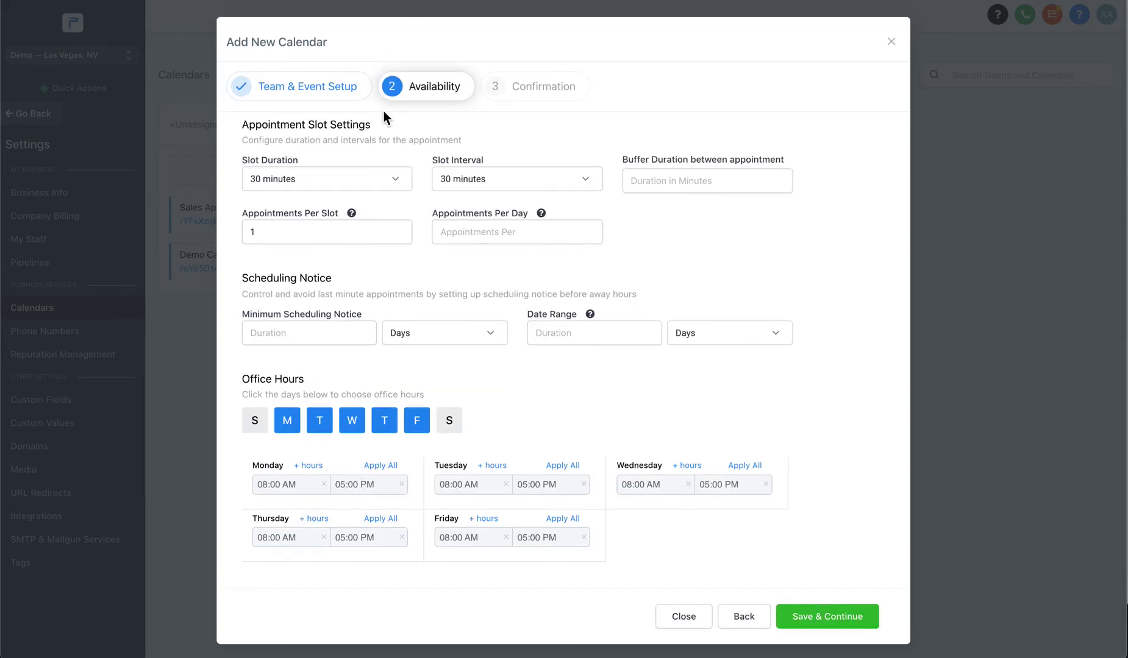
Keep the Availability step's slot duration at 30 minutes.
left_click(314, 179)
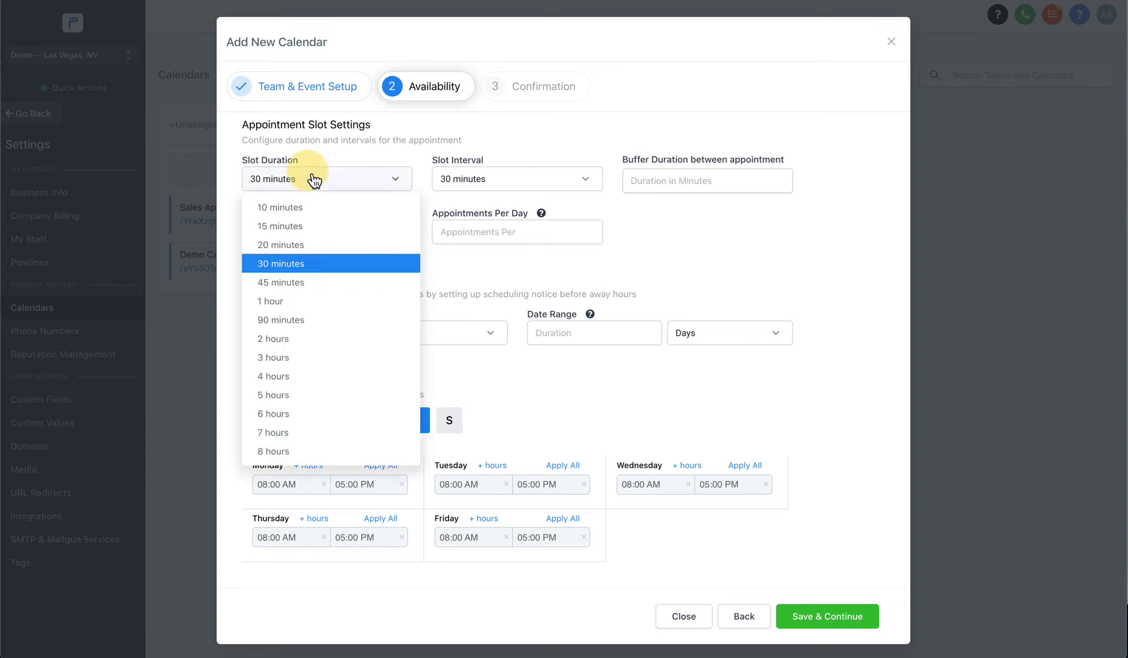
left_click(314, 179)
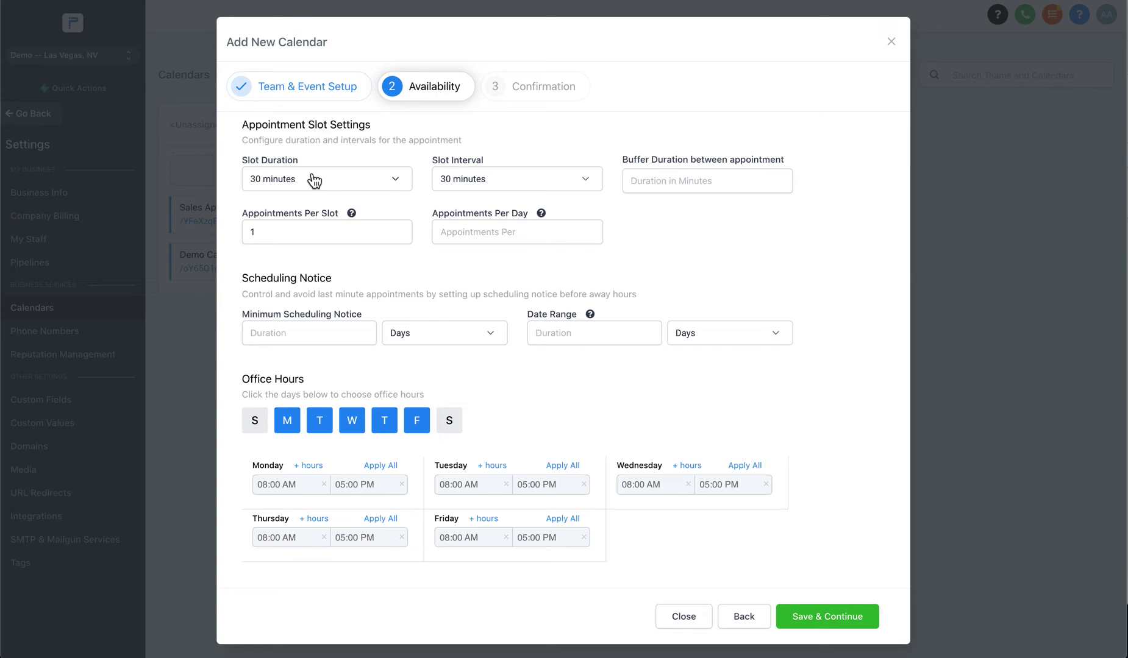
left_click(314, 179)
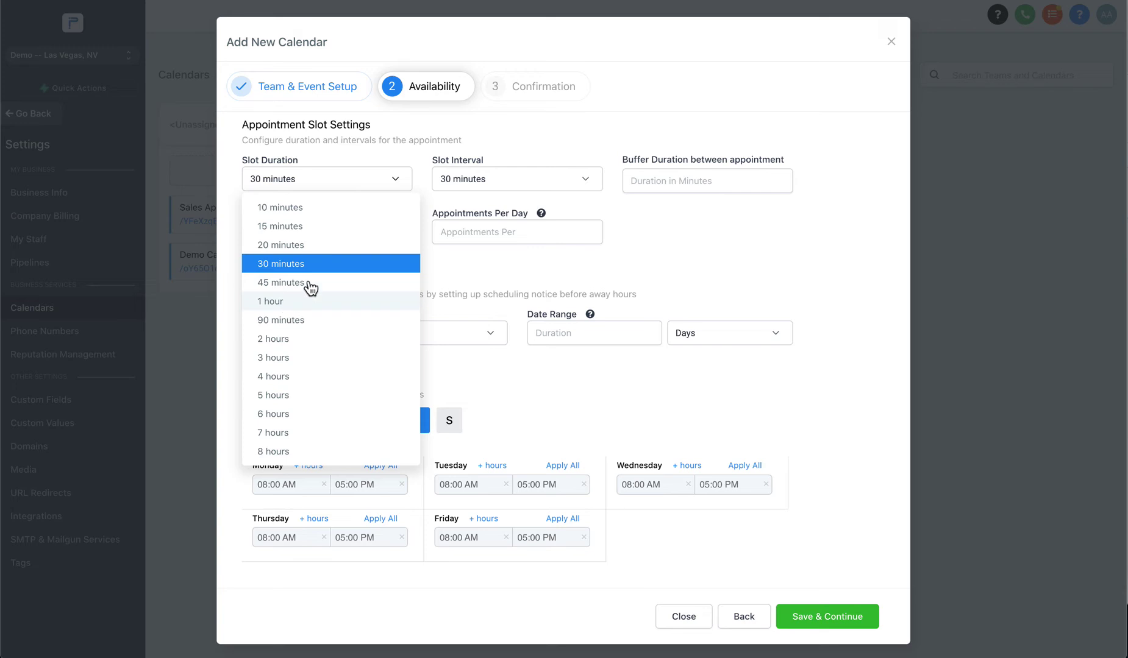
left_click(288, 268)
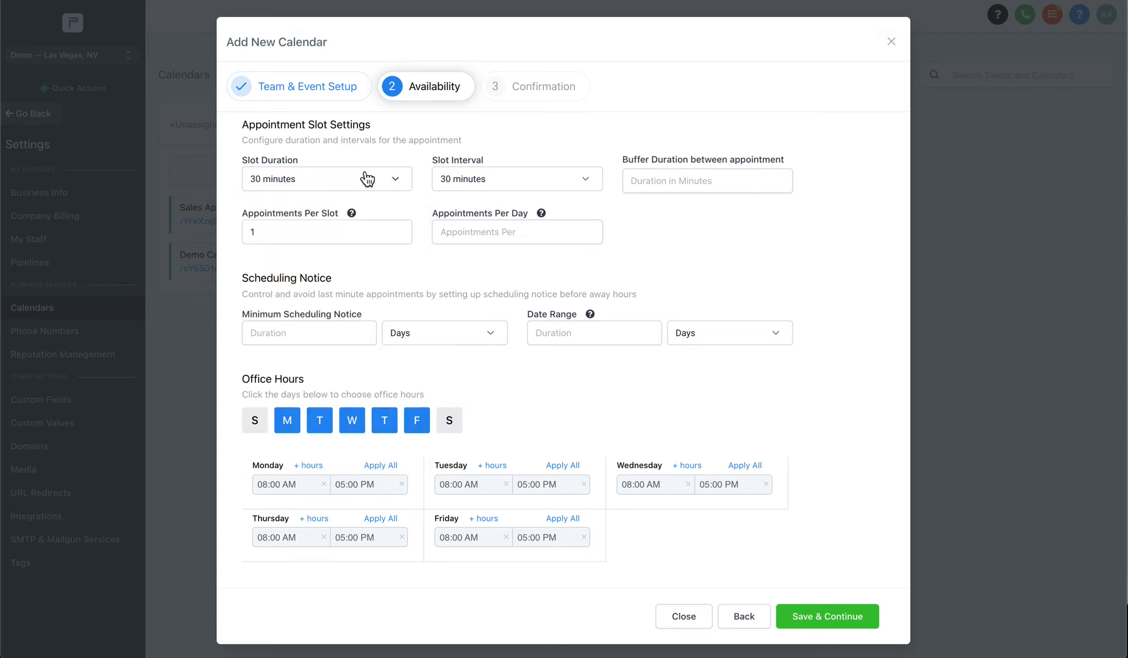
left_click(477, 193)
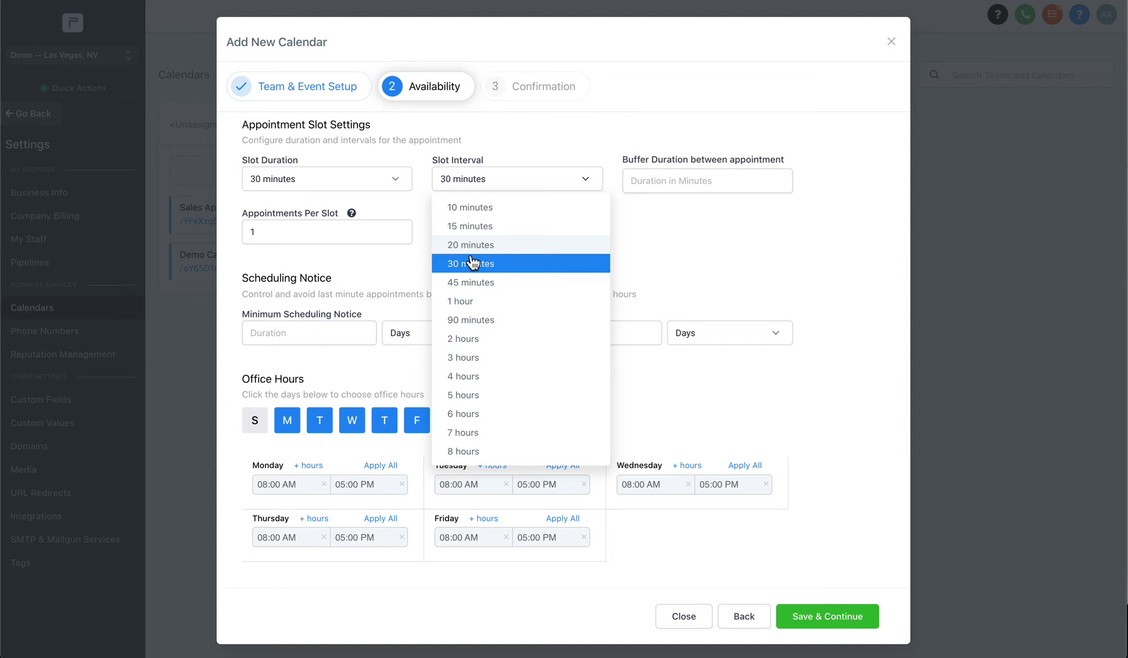
Choose a 1 hour slot interval, confirming it remains selected.
left_click(473, 302)
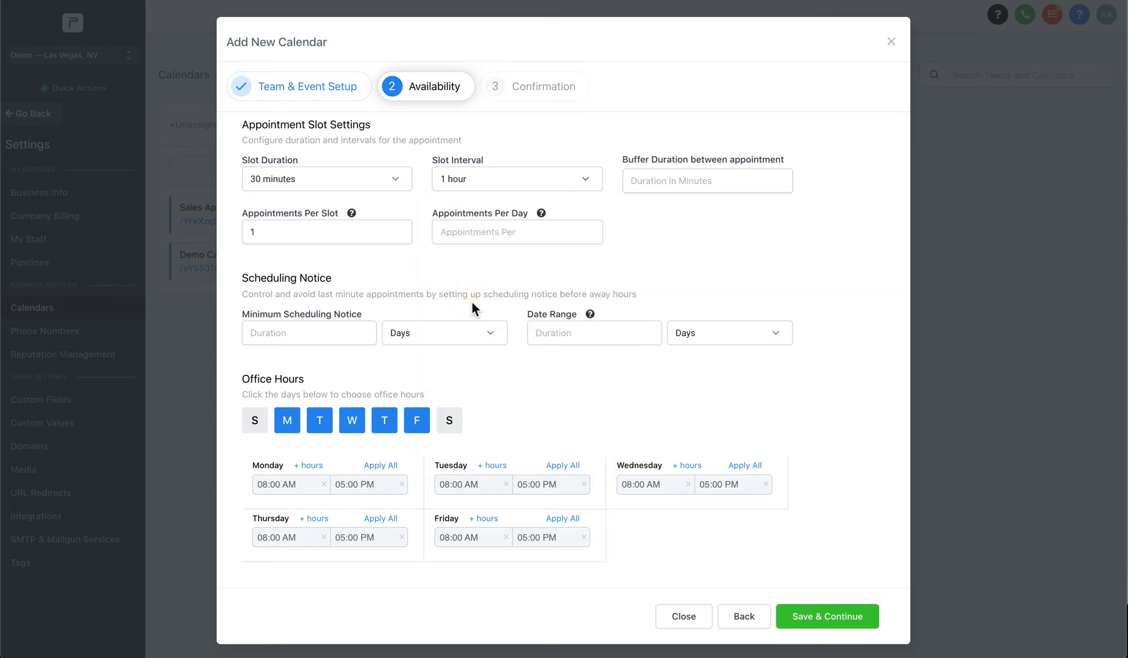
left_click(460, 181)
left_click(482, 182)
left_click(483, 183)
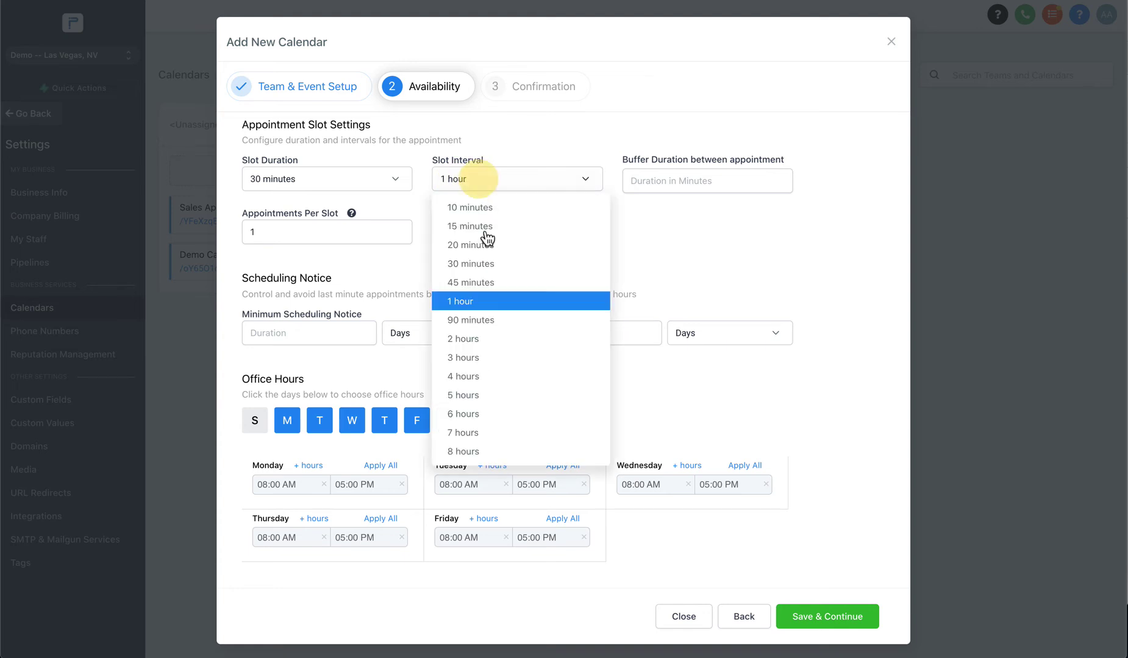
left_click(466, 302)
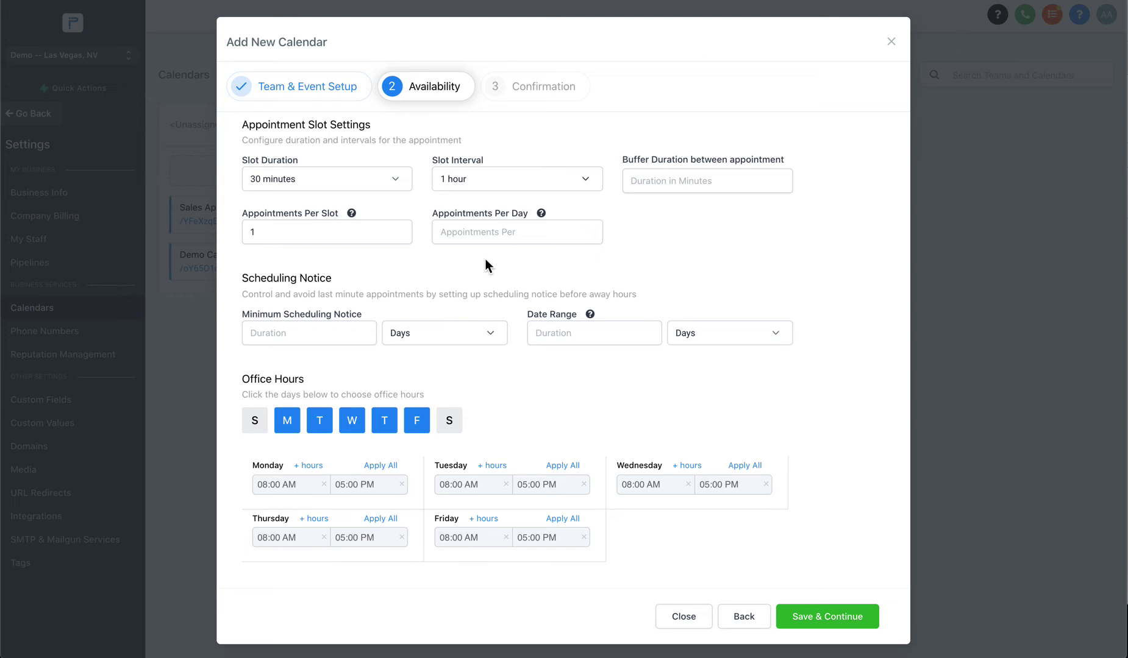
left_click(500, 232)
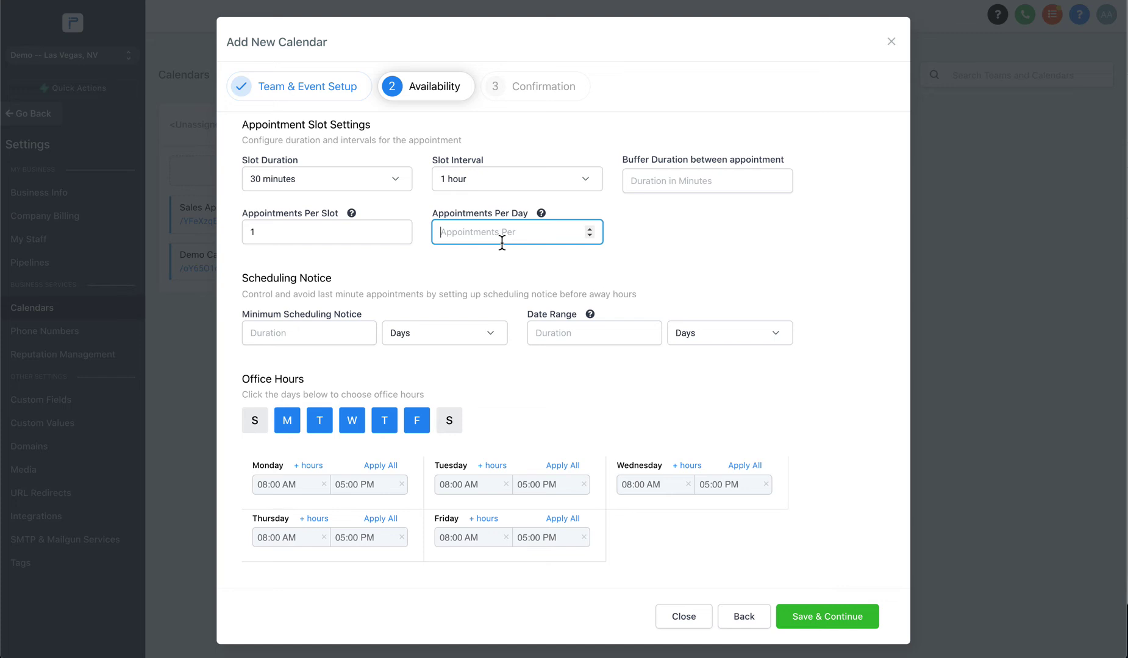
Limit the calendar to 5 appointments per day, returning slot duration from 1 hour to 30 minutes.
left_click(372, 182)
left_click(304, 305)
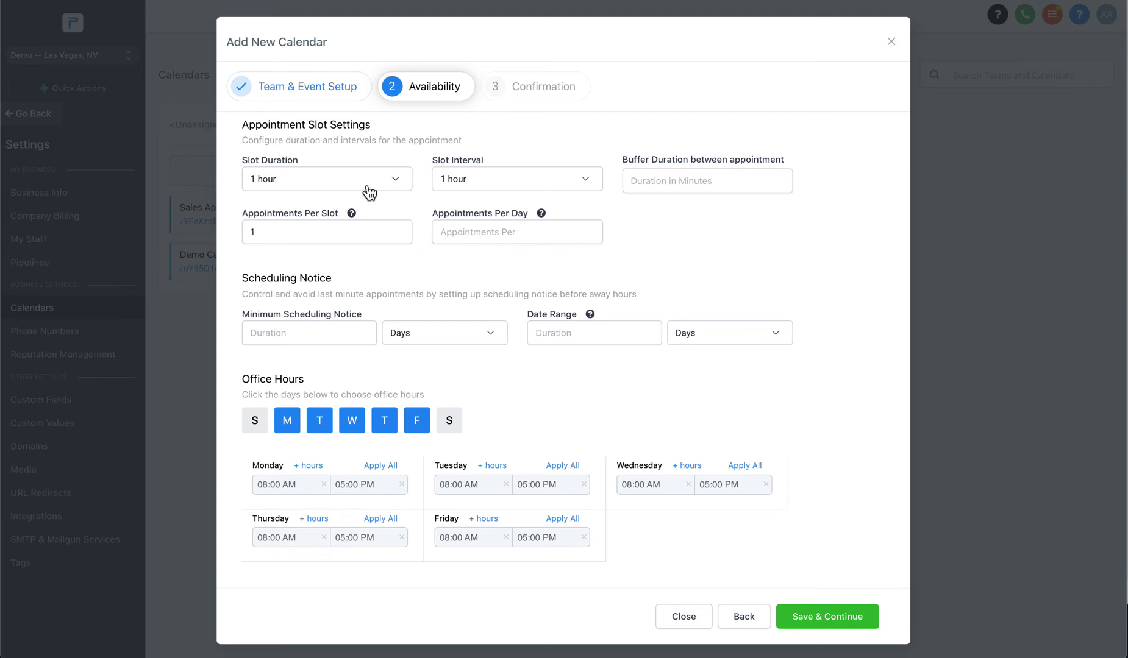
left_click(501, 239)
type("5")
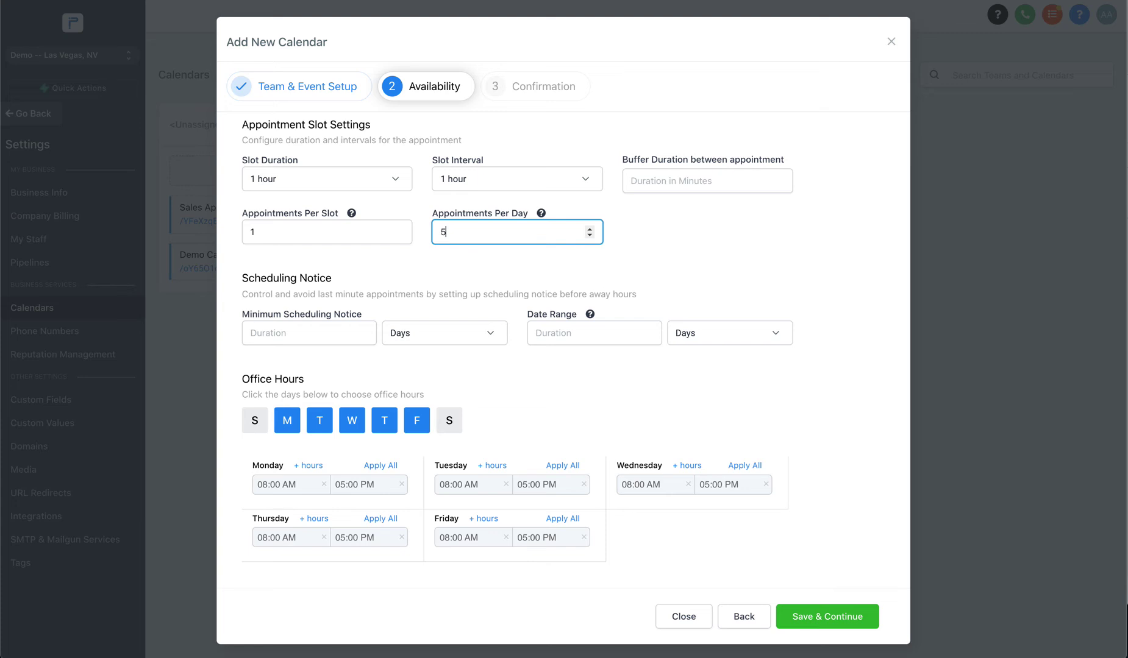
left_click(318, 178)
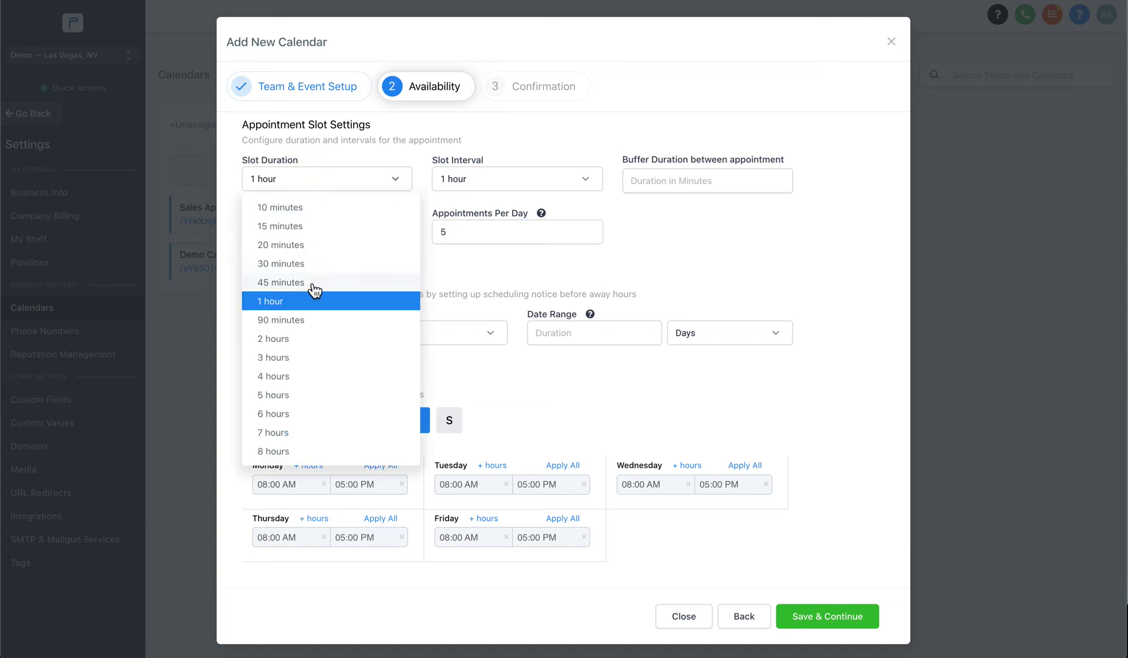
left_click(300, 262)
left_click(475, 267)
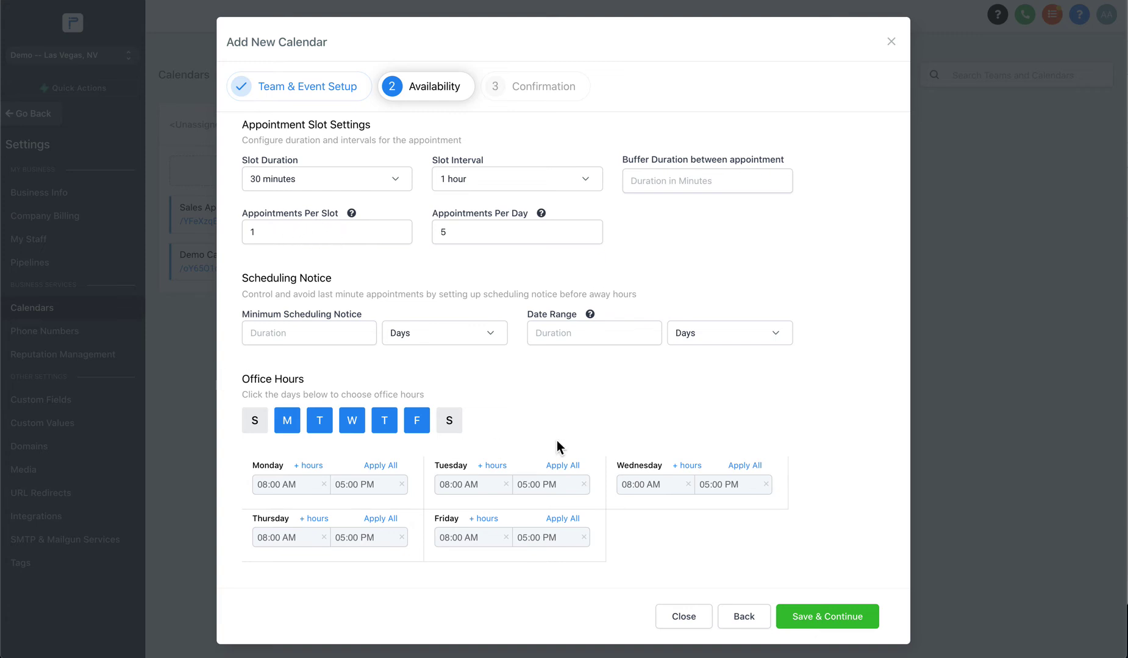
Set the minimum scheduling notice to 1 day.
scroll(310, 303, "down", 1)
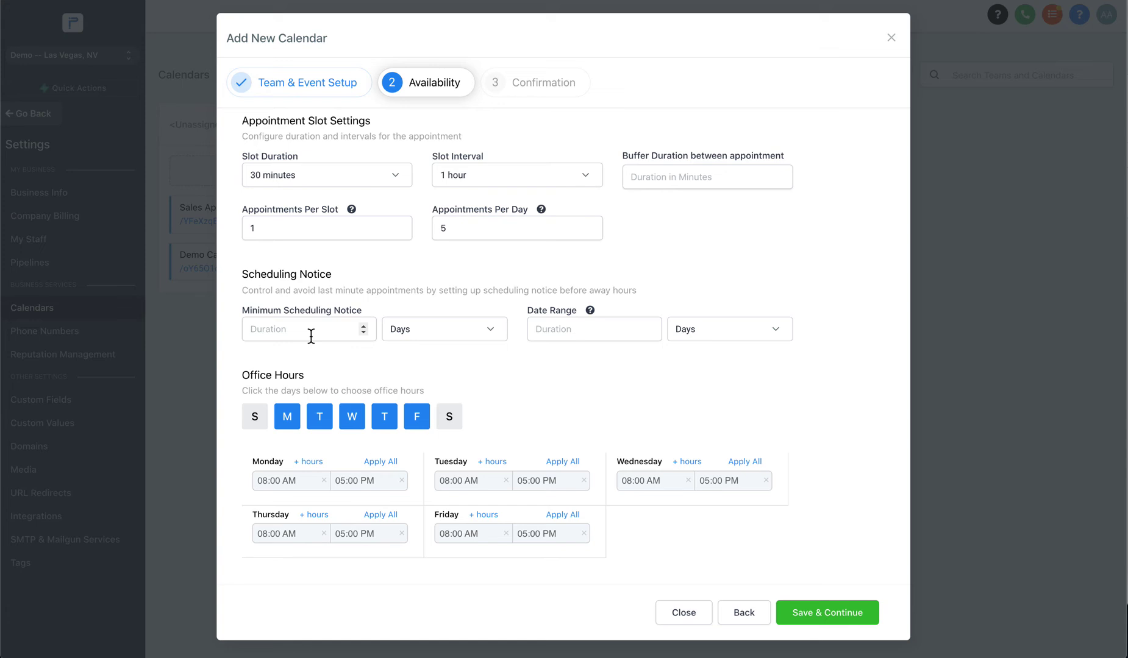
left_click(311, 334)
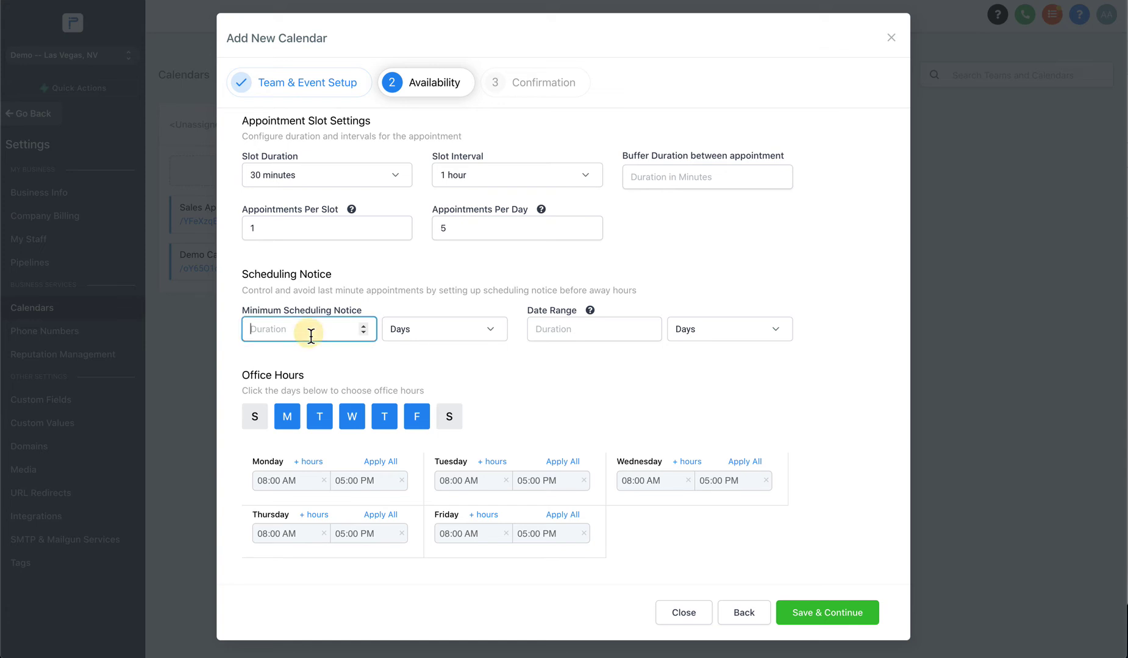
type("1")
left_click(305, 308)
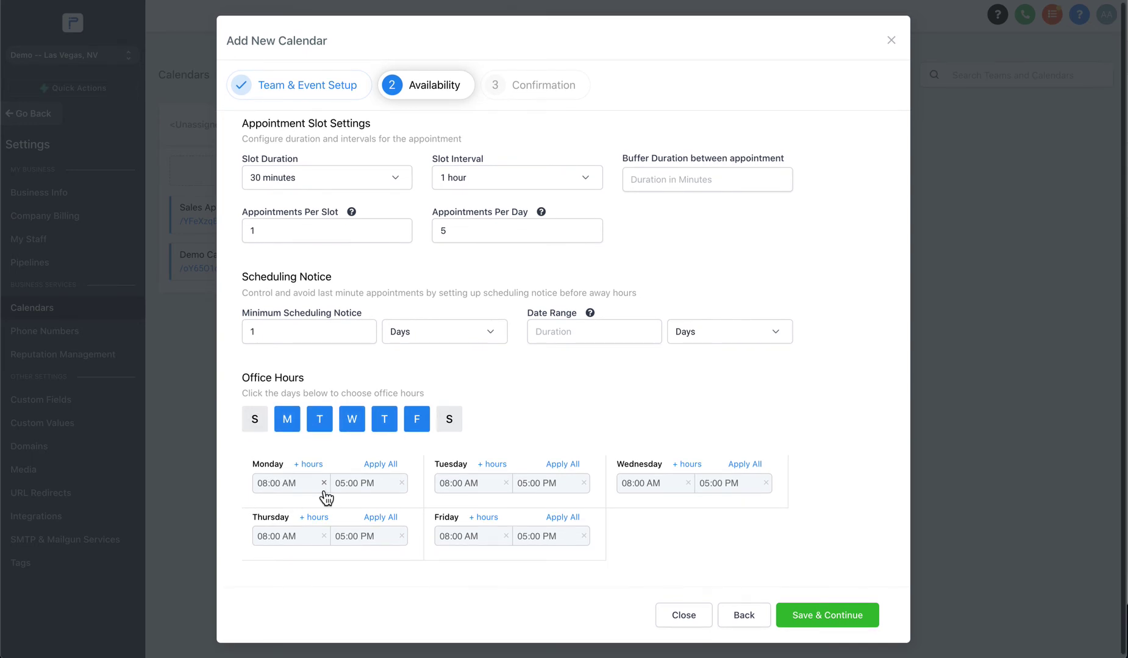
Remove Monday from office hours and start Tuesday and Wednesday at 09:00 AM.
left_click(291, 424)
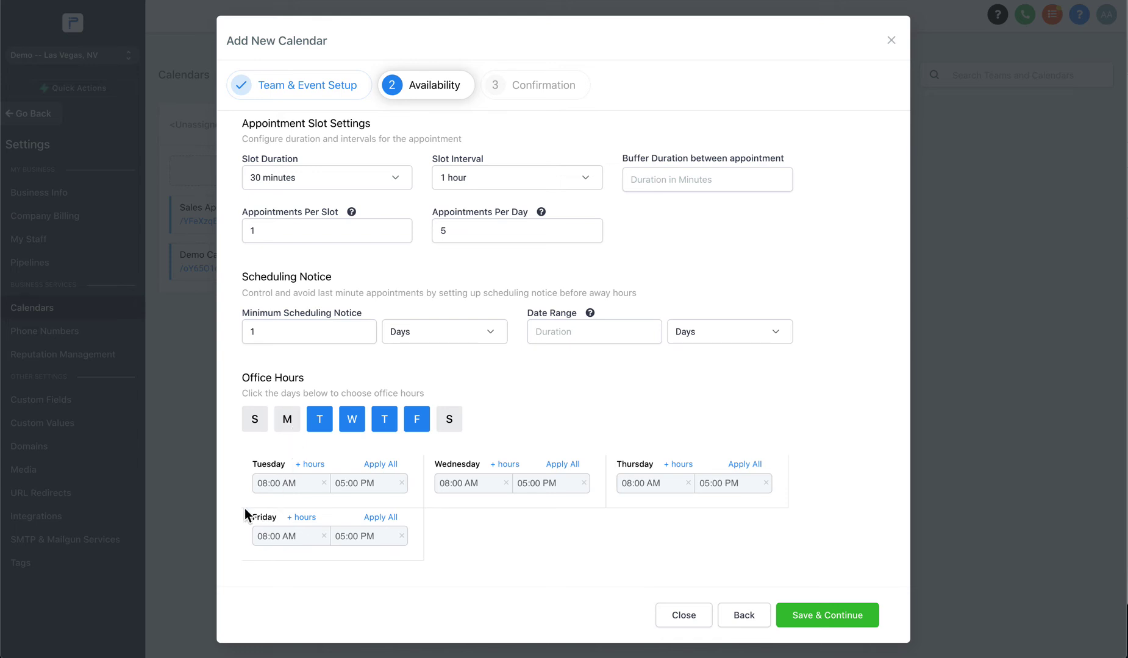
left_click(275, 483)
left_click(267, 544)
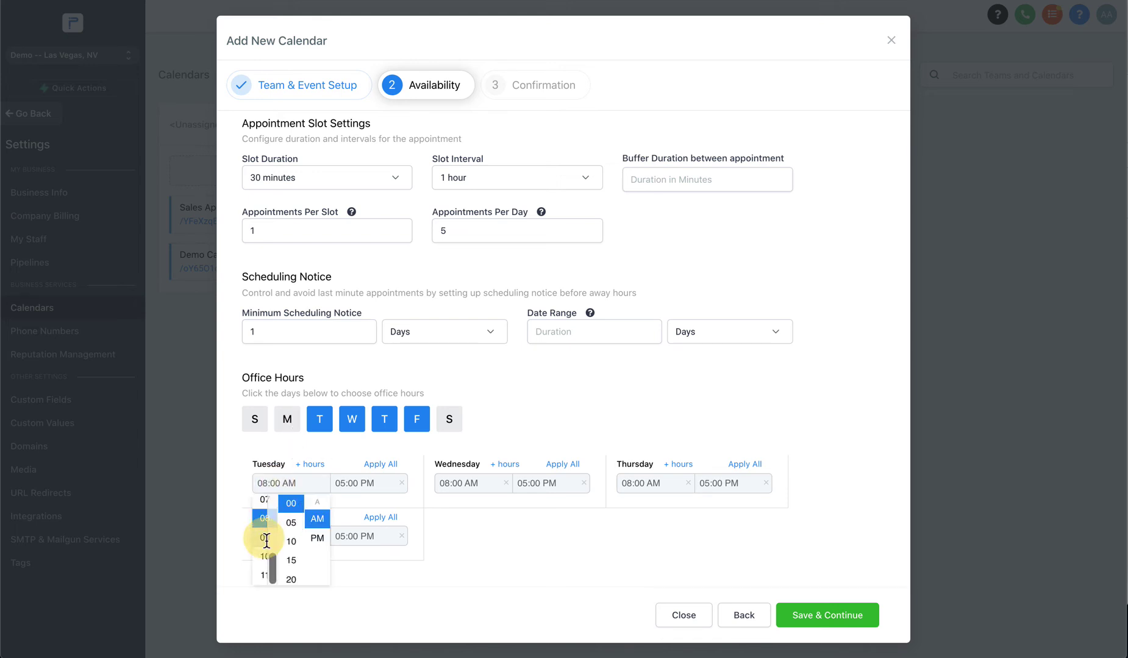
left_click(469, 484)
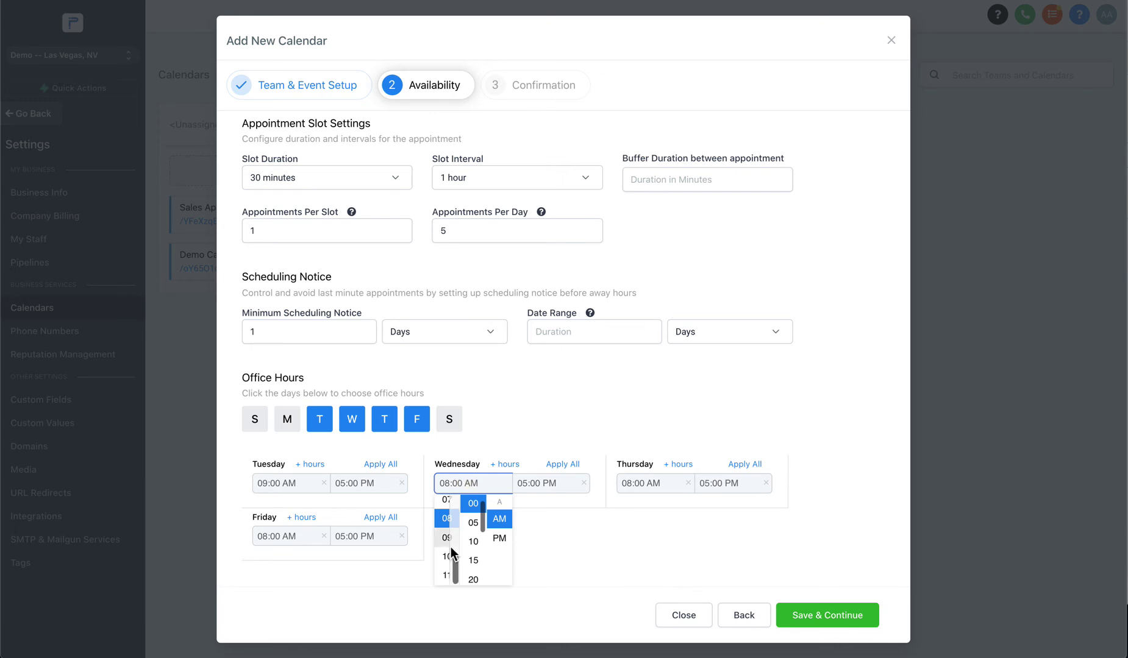
left_click(451, 544)
Start Thursday and Friday office hours at 09:00 AM and save the availability.
left_click(649, 486)
left_click(629, 537)
left_click(269, 537)
left_click(265, 590)
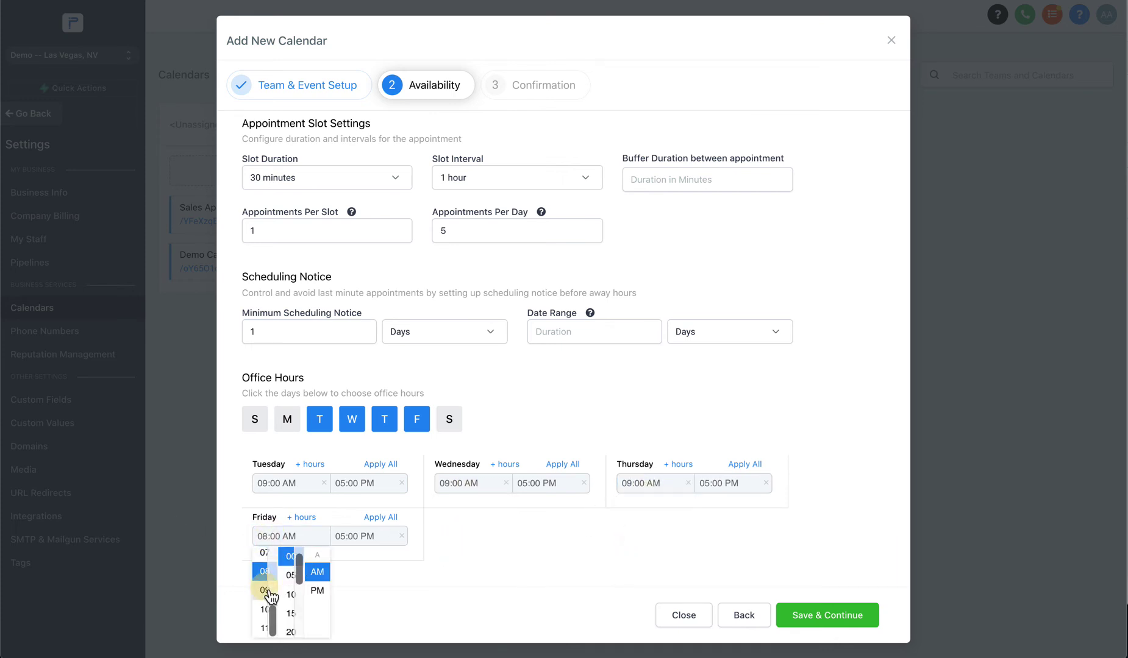
left_click(852, 615)
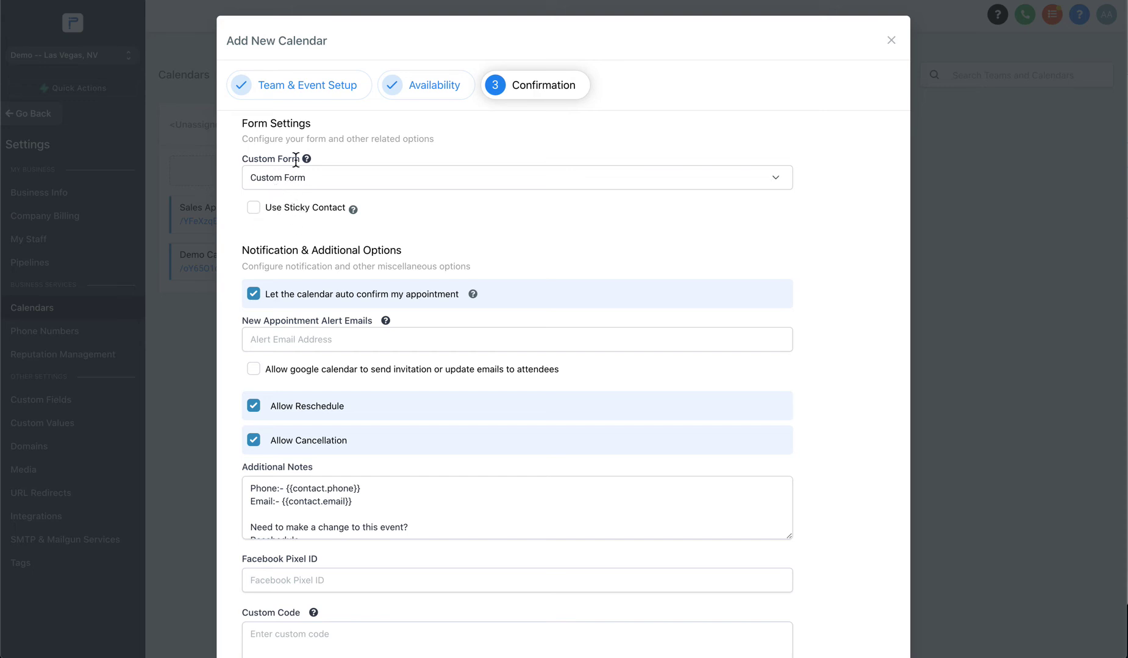
Delete the Cancel:- and {{cancellation_link}} lines so Additional Notes end with {{reschedule_link}}.
scroll(294, 203, "down", 3)
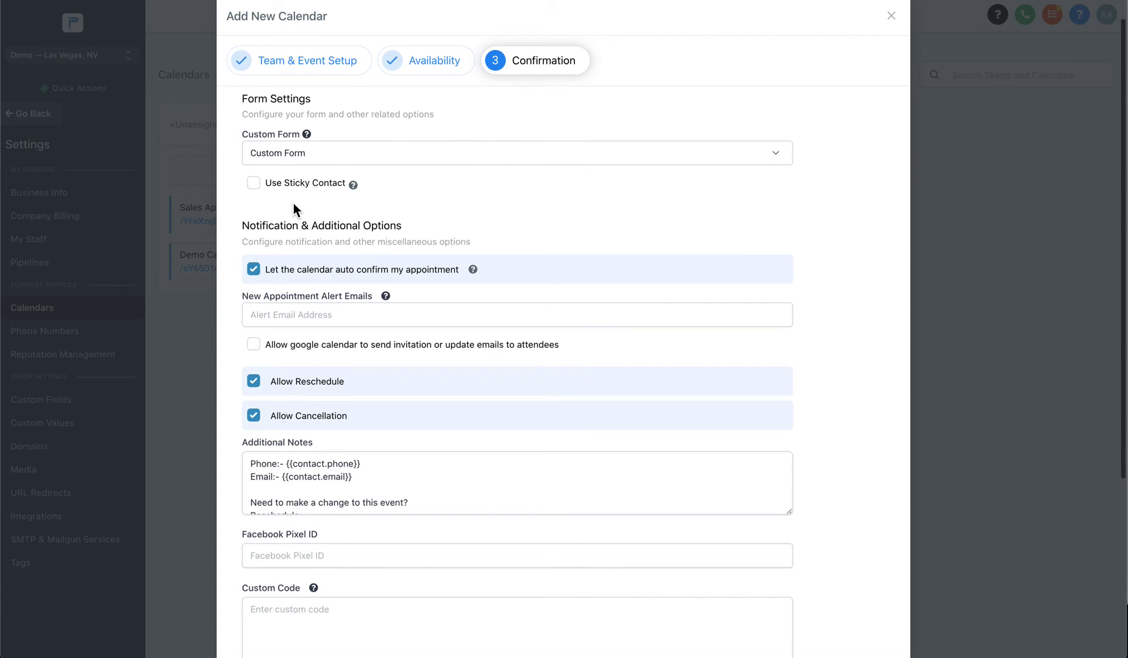
scroll(326, 327, "down", 2)
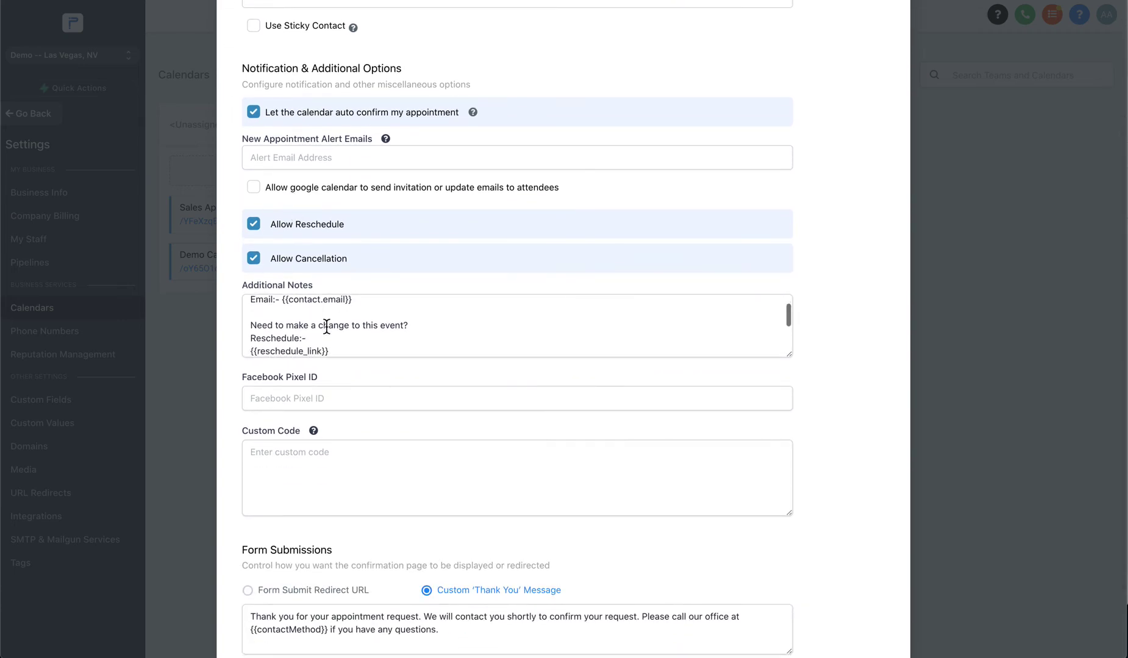
scroll(326, 327, "up", 2)
scroll(293, 316, "down", 1)
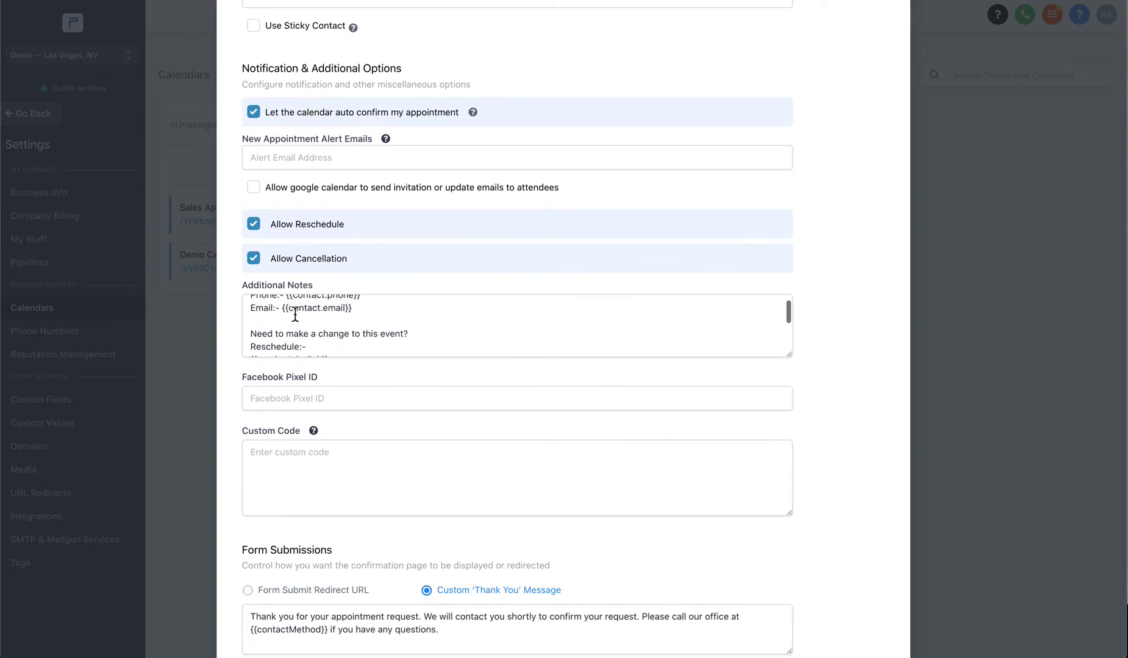
scroll(299, 313, "up", 1)
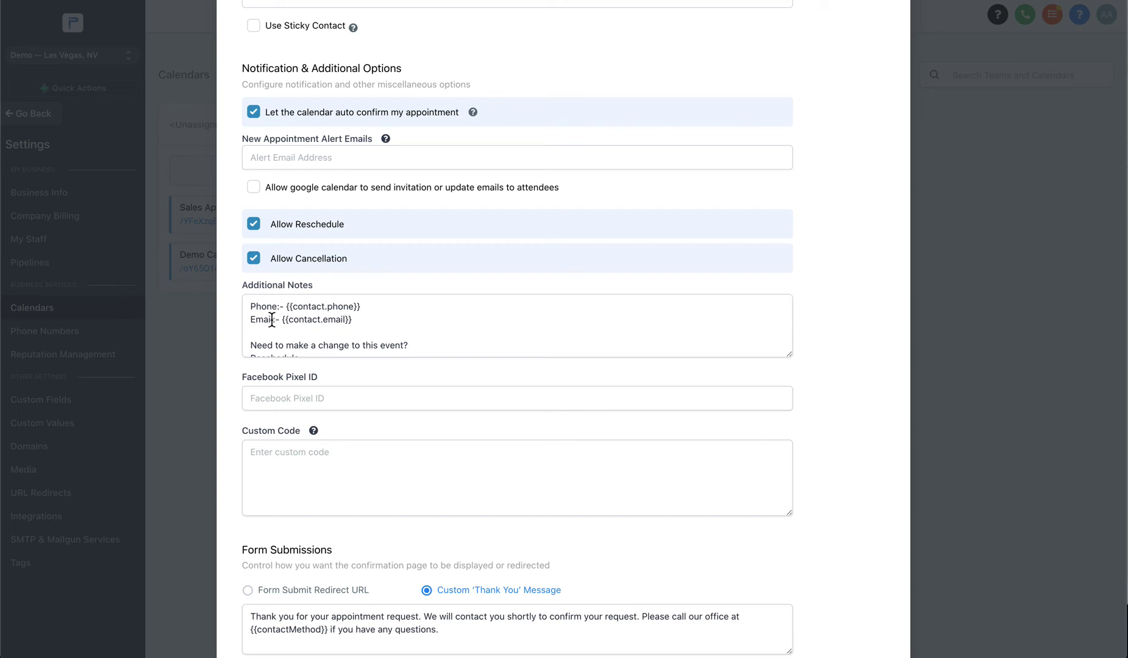
scroll(330, 319, "down", 3)
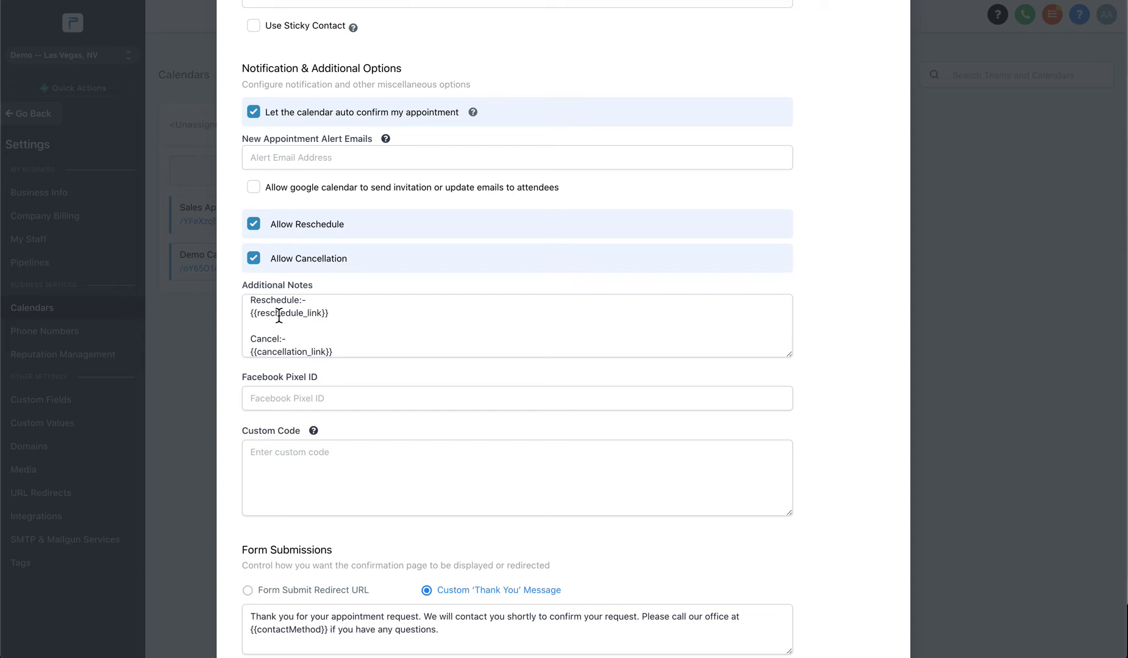
scroll(278, 315, "down", 1)
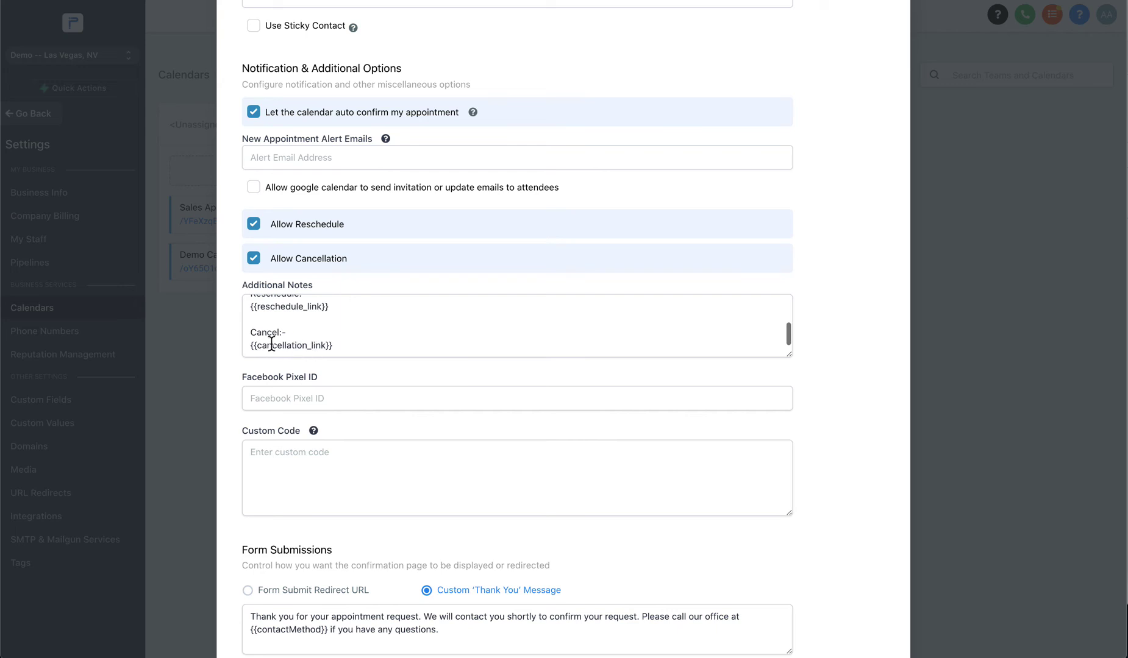
left_click(252, 334)
left_click_drag(252, 334, 330, 344)
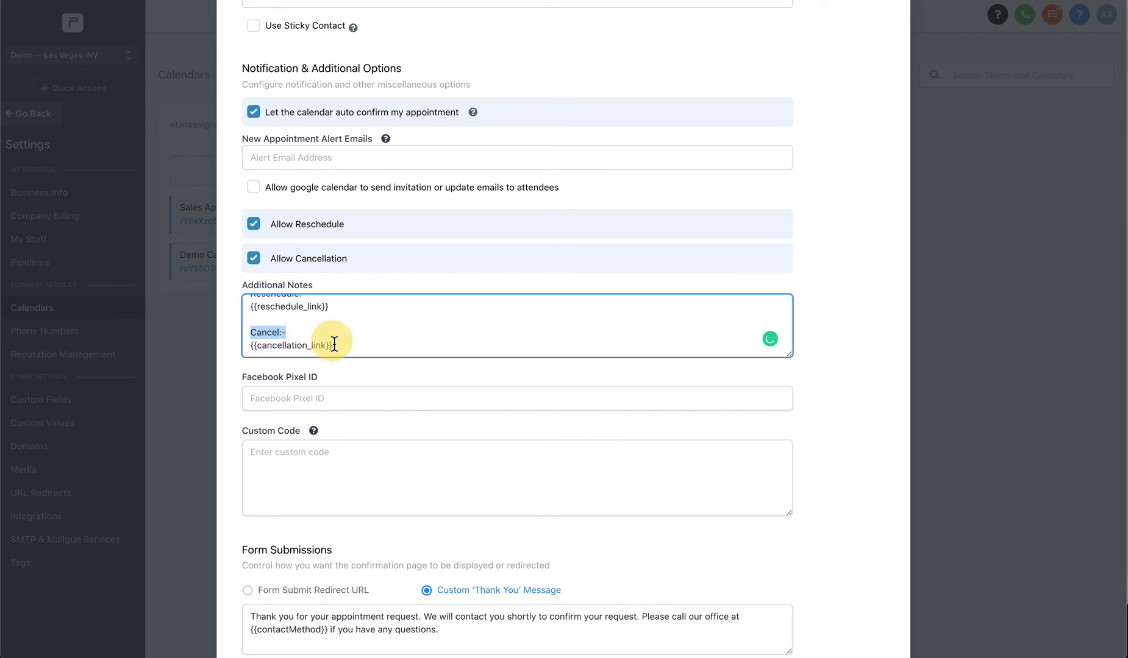
left_click(282, 341)
left_click(243, 332, "shift")
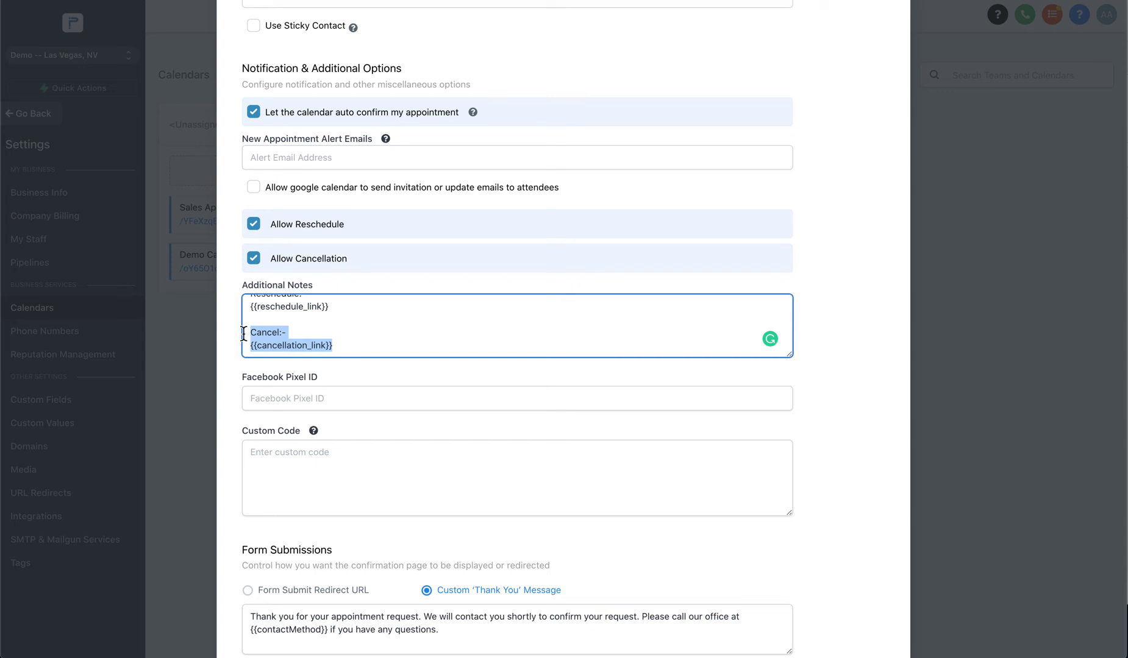
key("BackSpace")
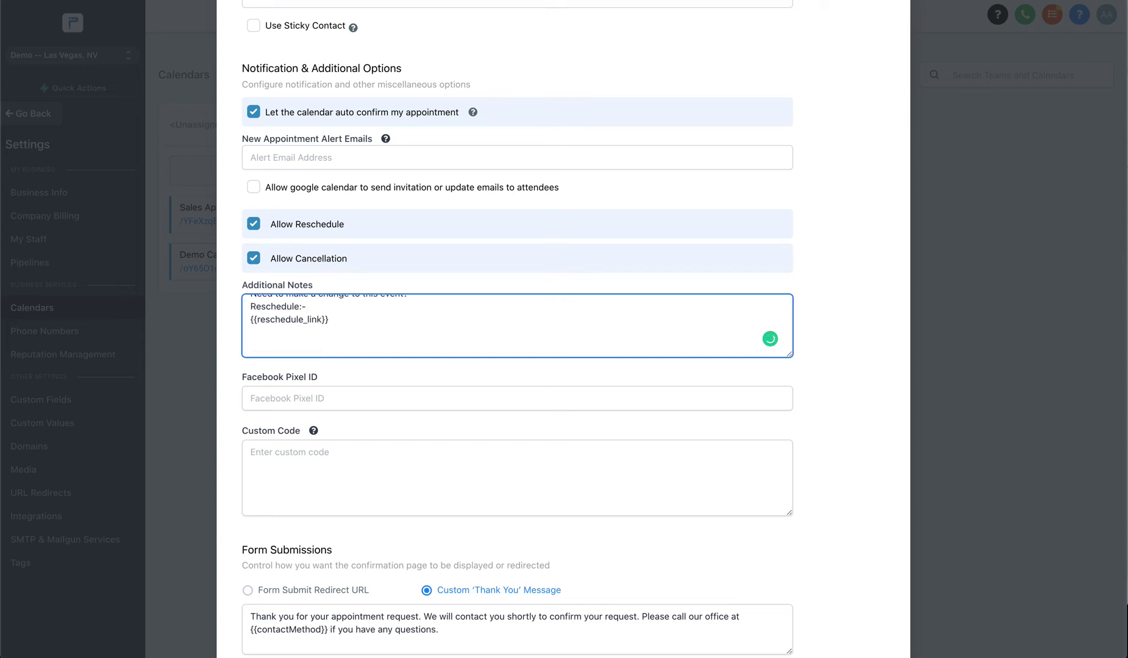
key("BackSpace")
key("BackSpace")
scroll(281, 330, "down", 3)
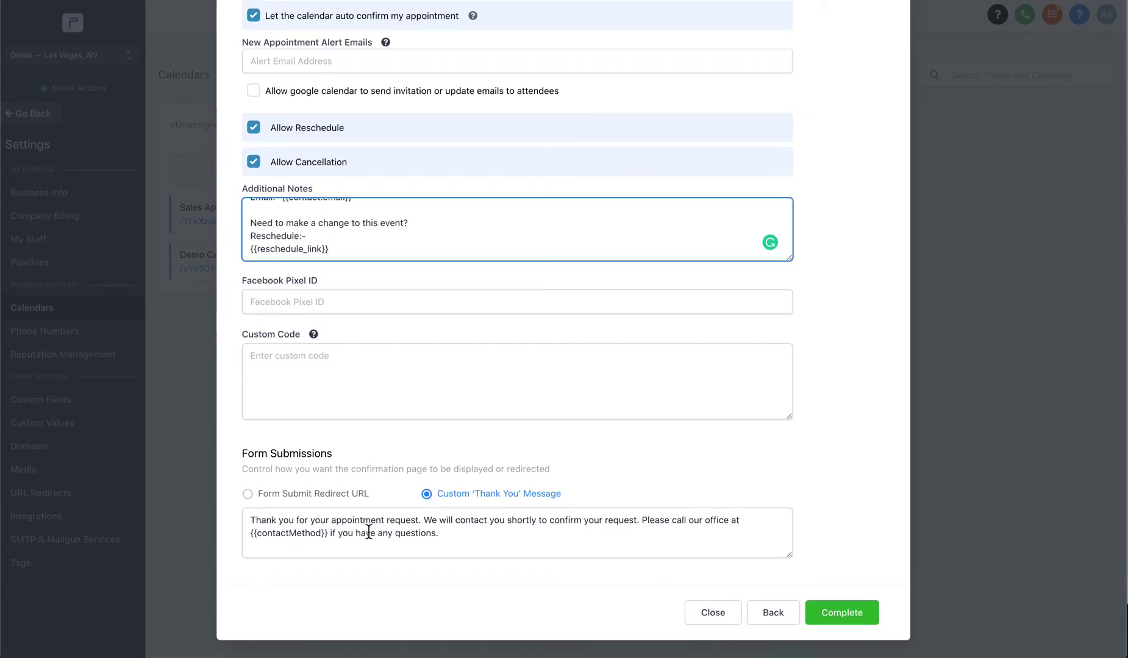
Replace {{contactMethod}} in the thank-you message with the office phone number and an e-mail address.
left_click_drag(256, 523, 565, 540)
left_click(564, 541)
left_click_drag(331, 539, 236, 539)
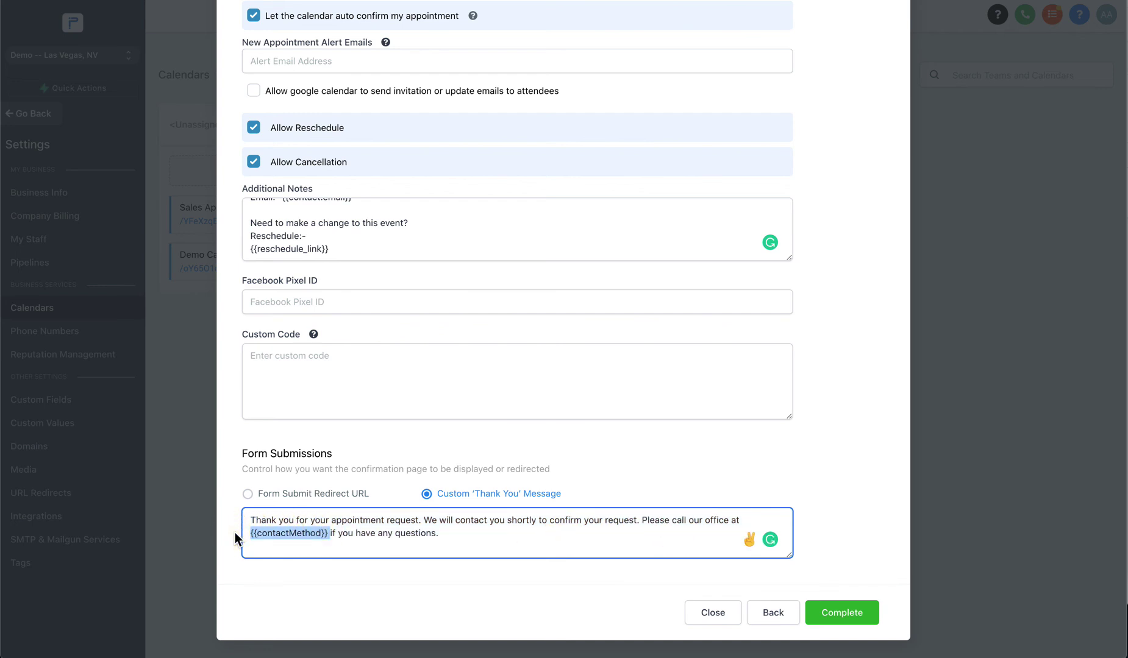
key("BackSpace")
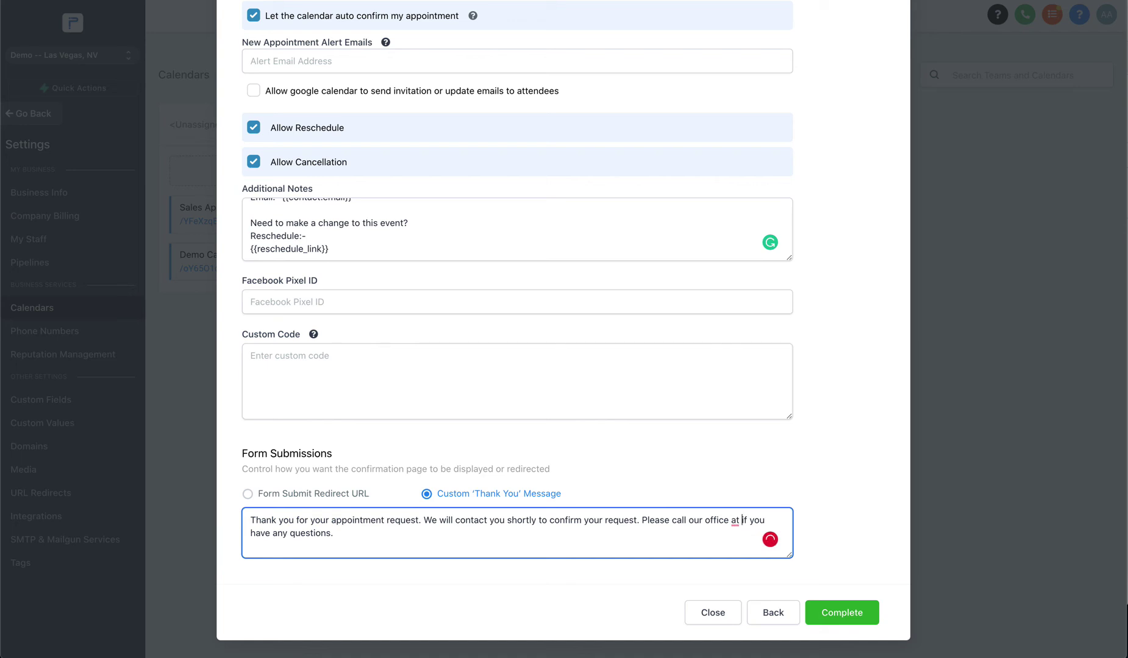
type("an")
type("d contact me ")
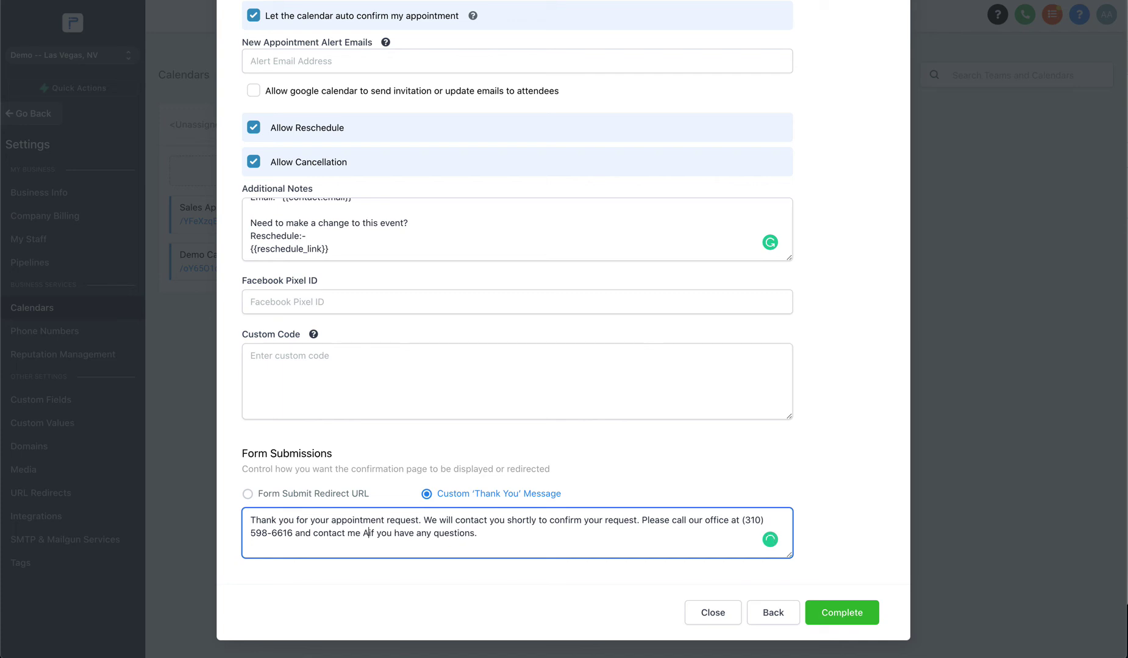
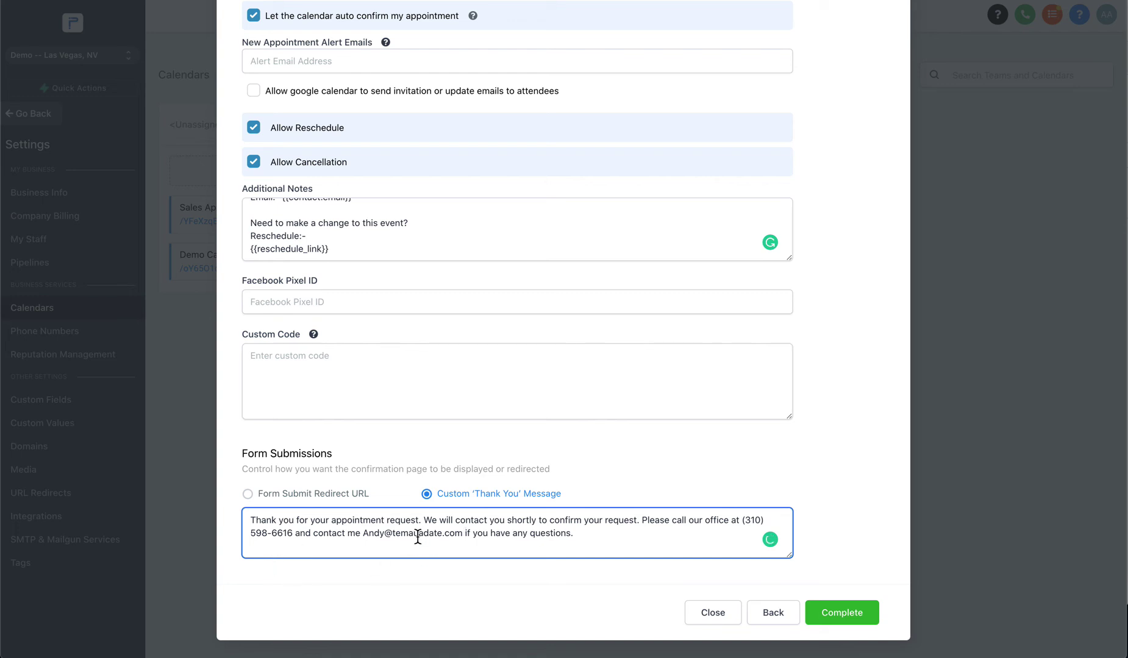
left_click(400, 534)
type("a")
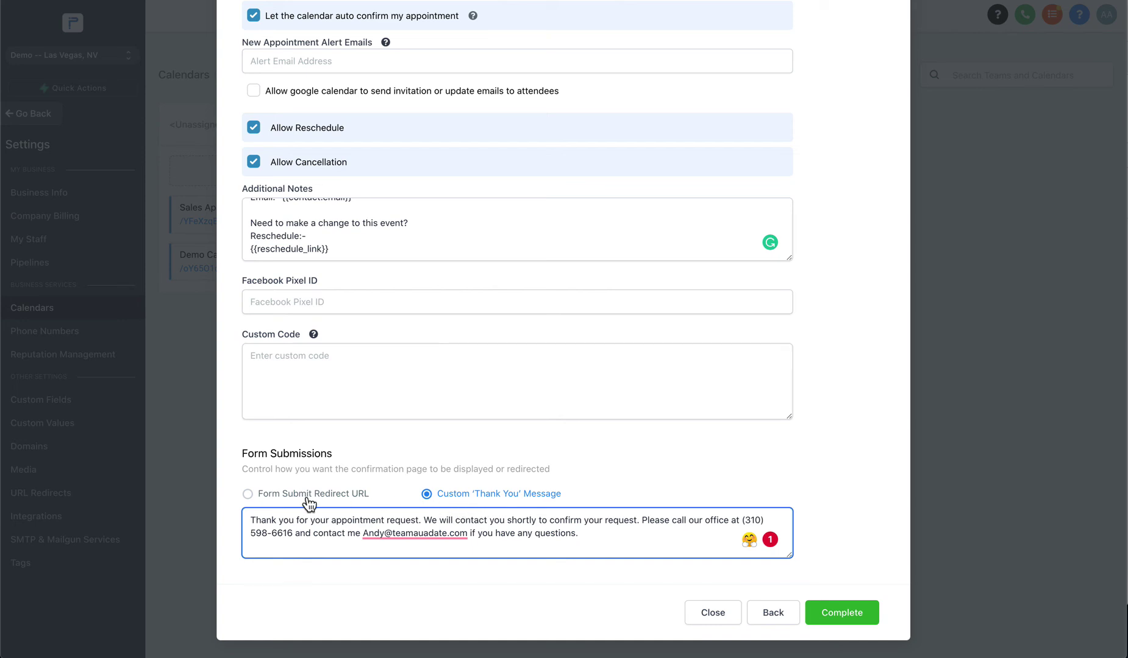
Switch to Form Submit Redirect URL and enter the thank-you page address in a new tab.
left_click(247, 496)
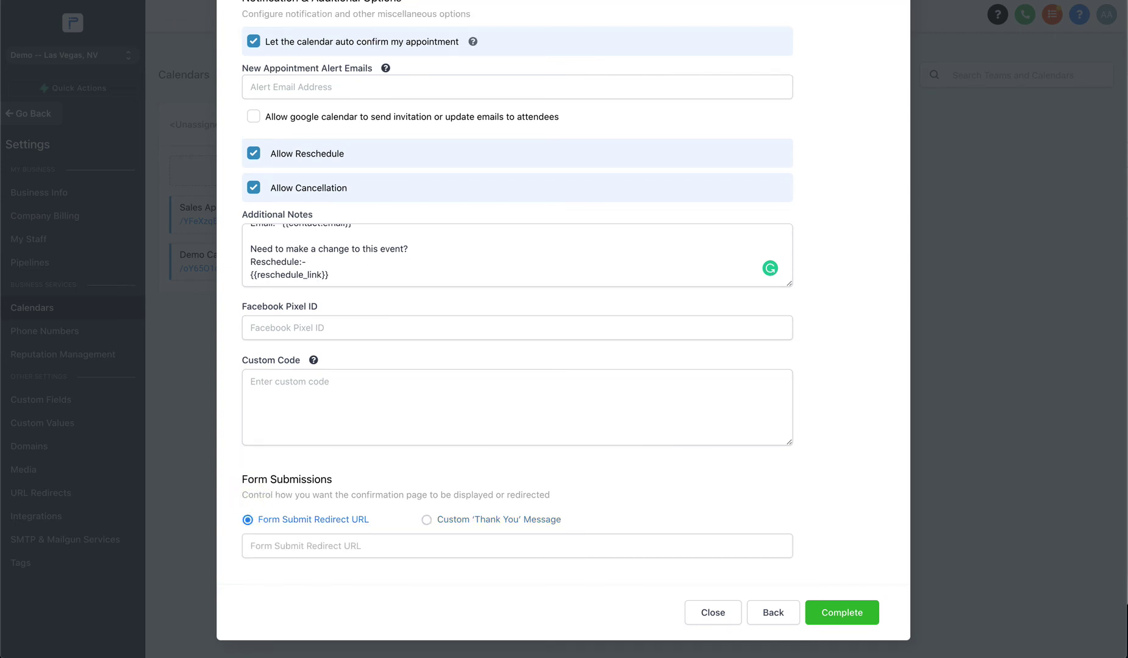
key("super+t")
type("andyaudate.com")
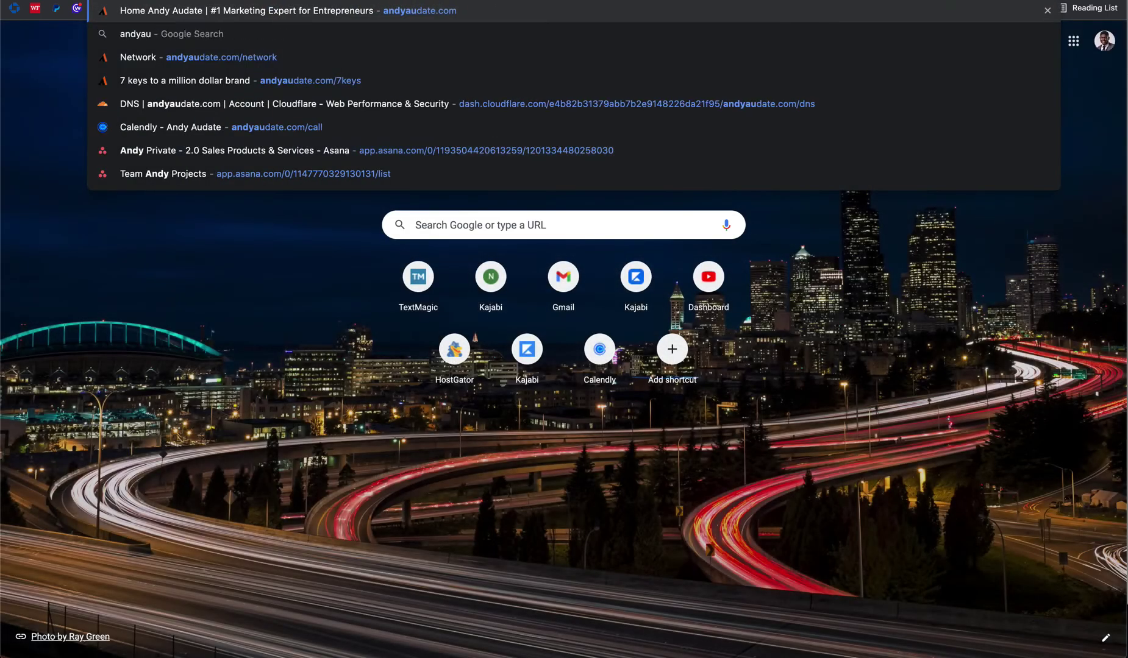
type("/6ste")
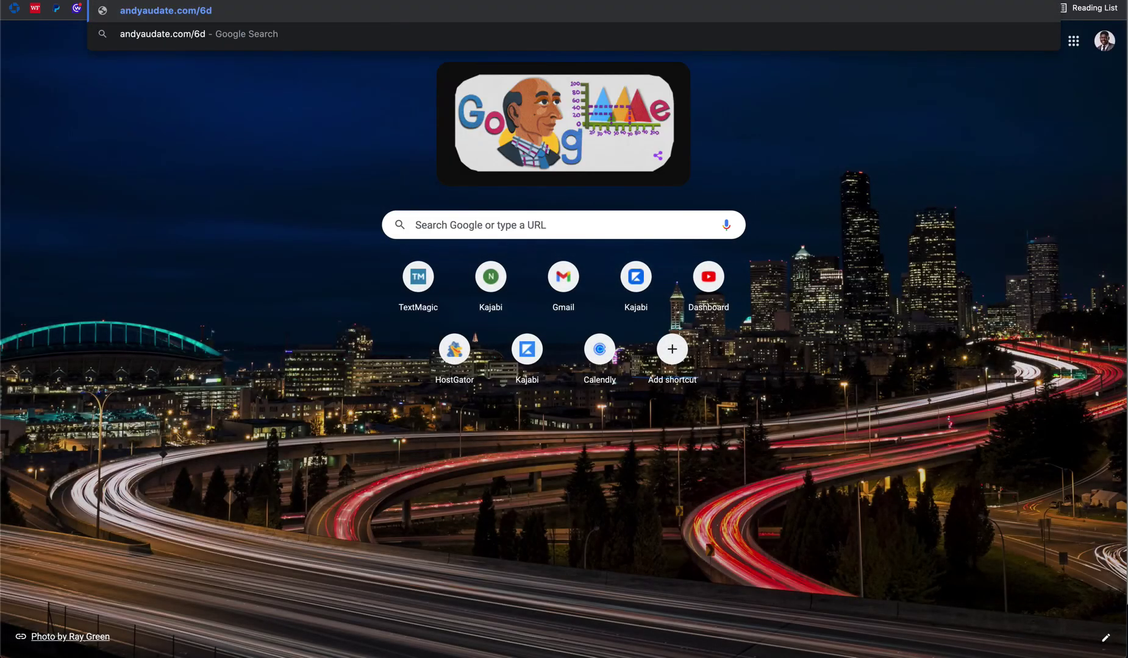
Load the 6 Steps to Create Massive Success thank-you page and scroll through it.
key("Return")
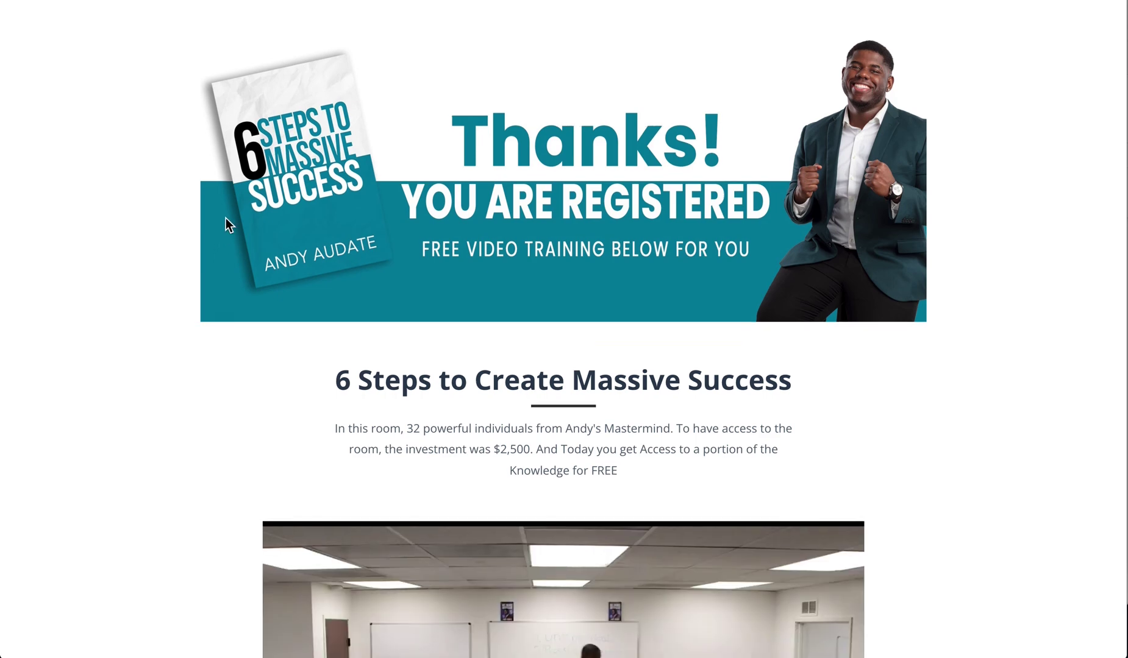
scroll(225, 227, "down", 6)
scroll(600, 309, "down", 2)
scroll(601, 309, "down", 2)
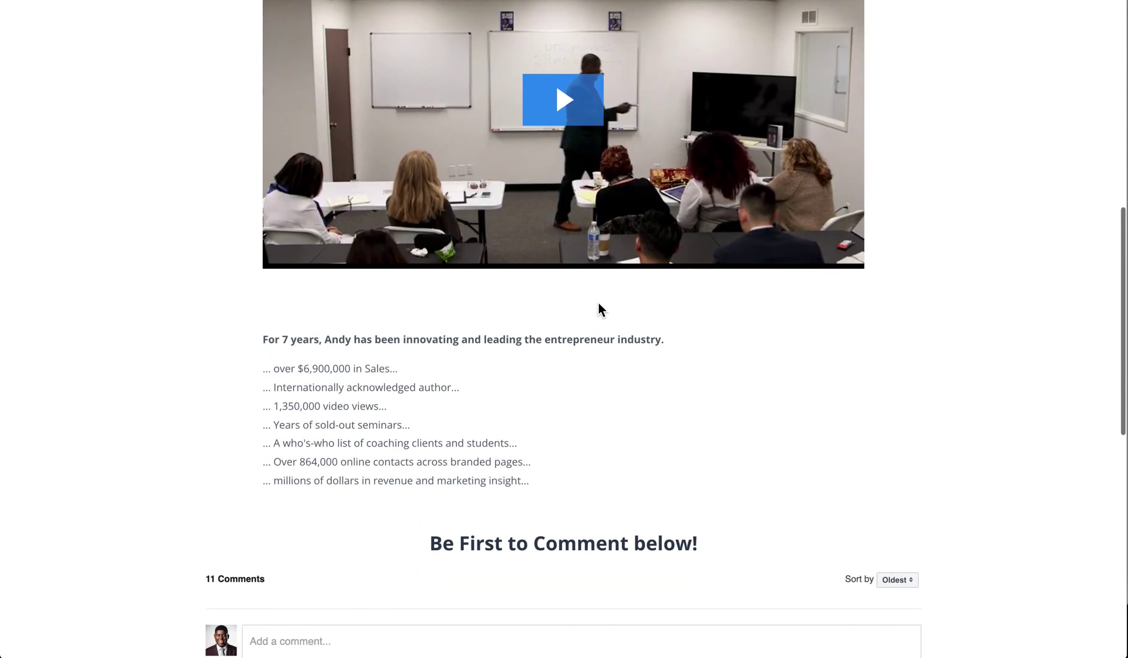
scroll(599, 309, "up", 3)
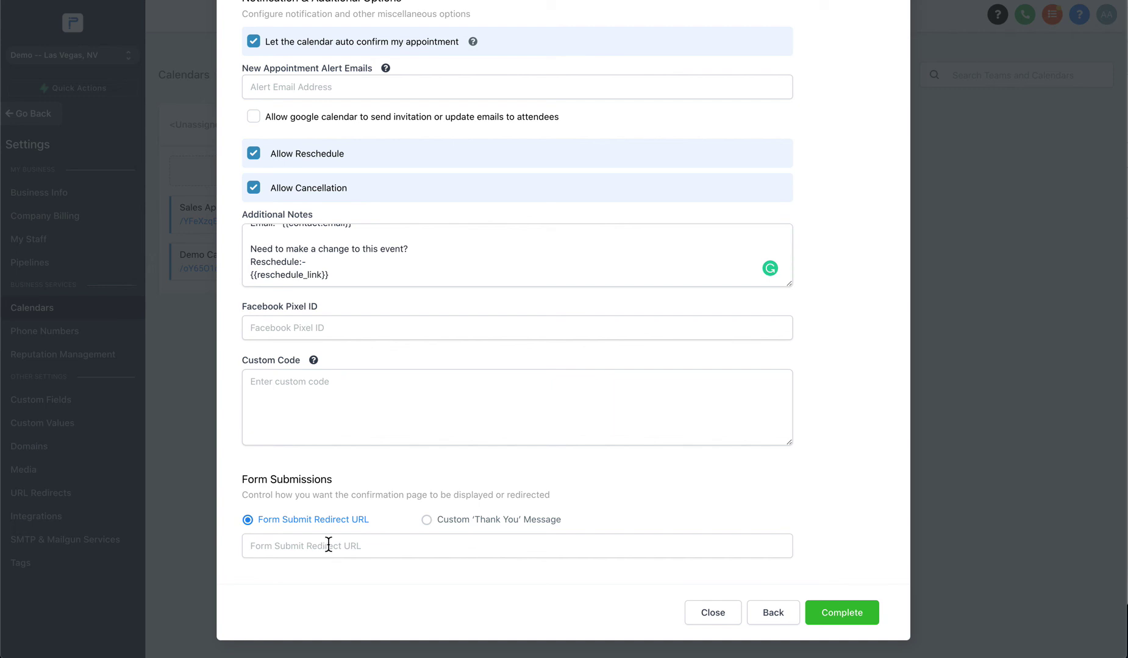
Switch back to the custom thank-you message and correct the e-mail address spelling.
left_click(456, 521)
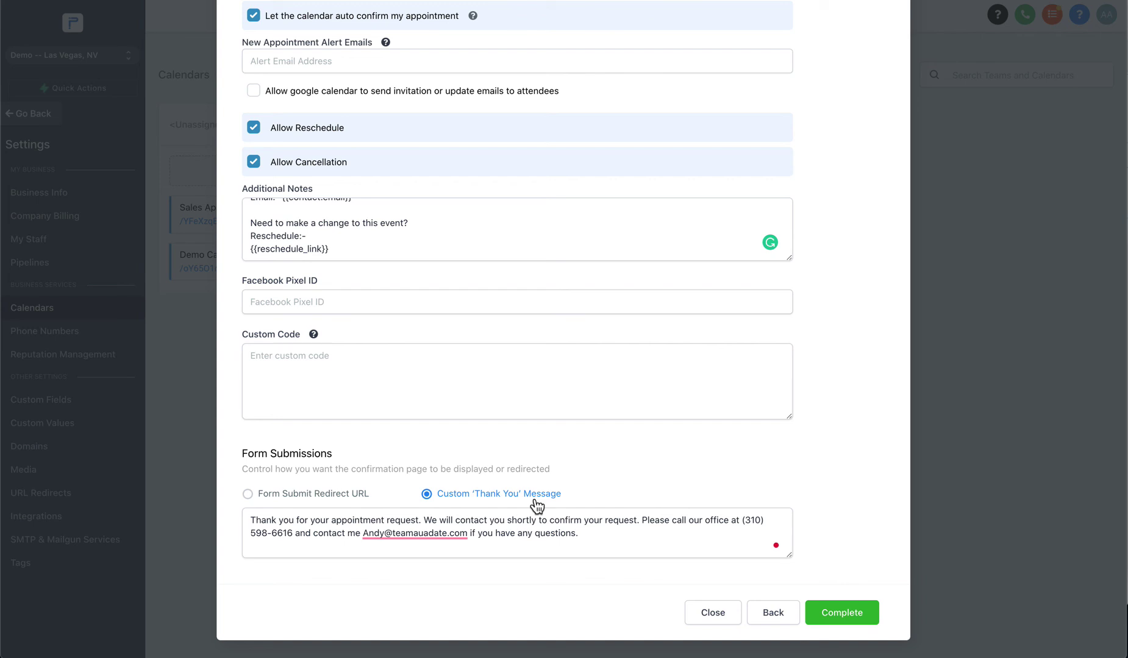
left_click(457, 548)
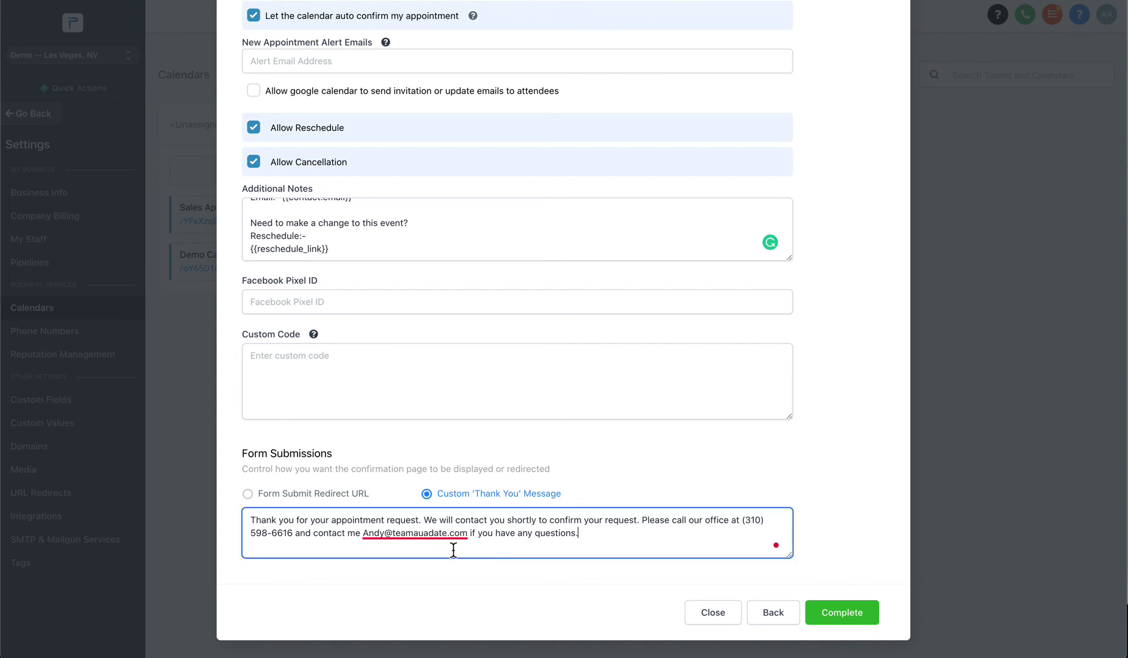
left_click(428, 534)
key("BackSpace")
Check the new appointment alert e-mail field and complete the calendar setup.
scroll(363, 436, "up", 3)
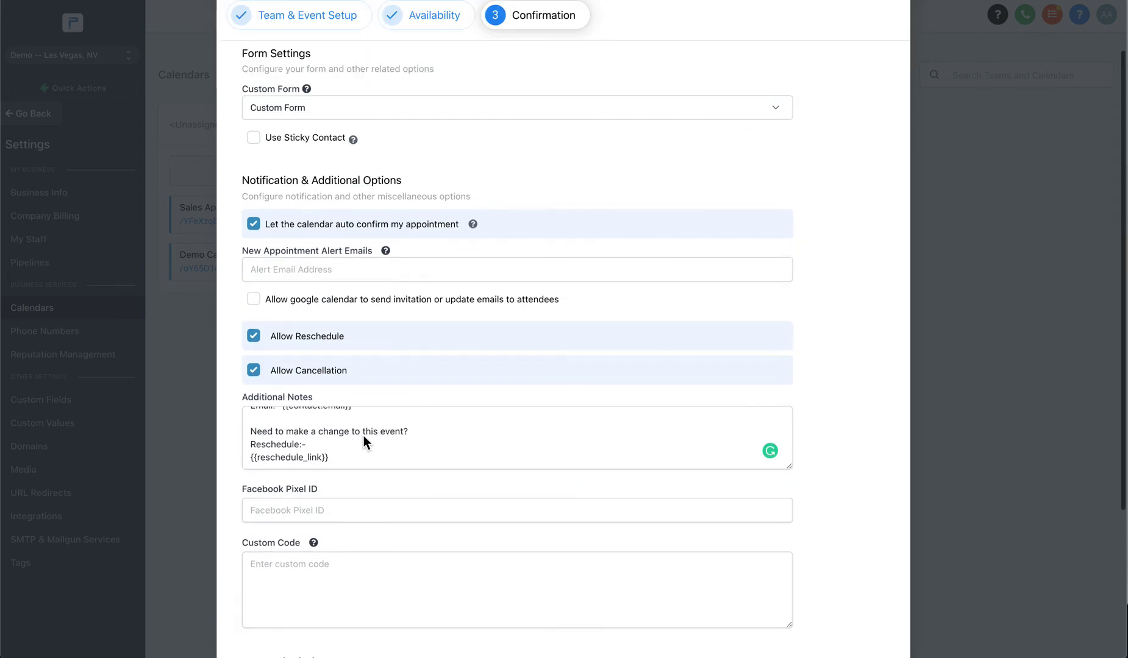
mouse_move(389, 252)
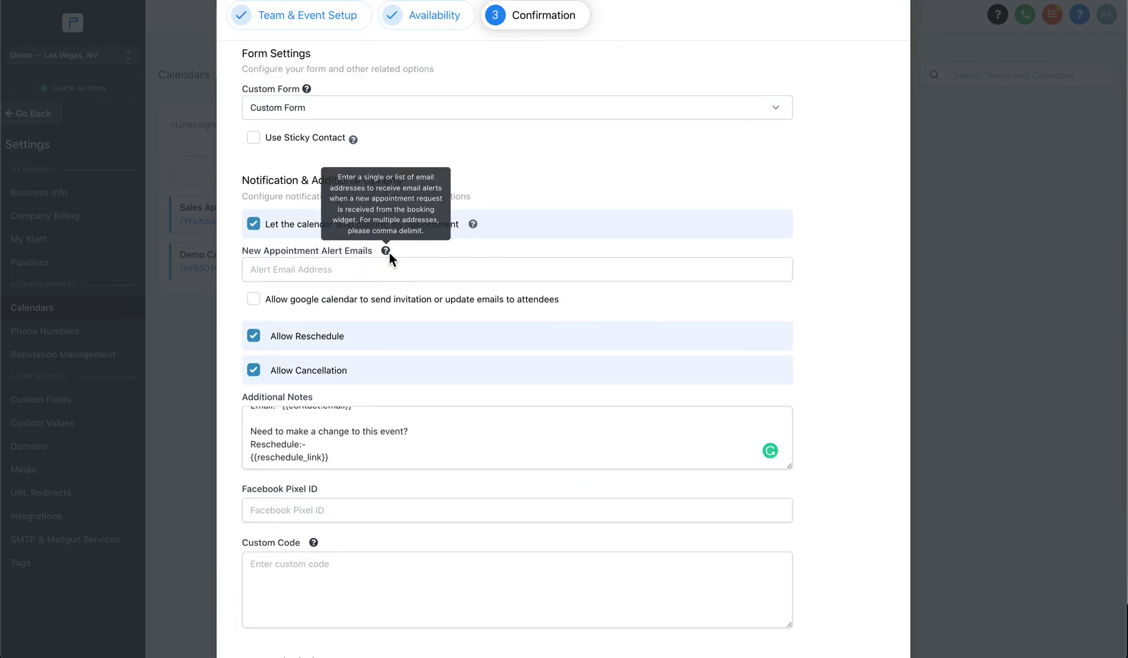
left_click(337, 270)
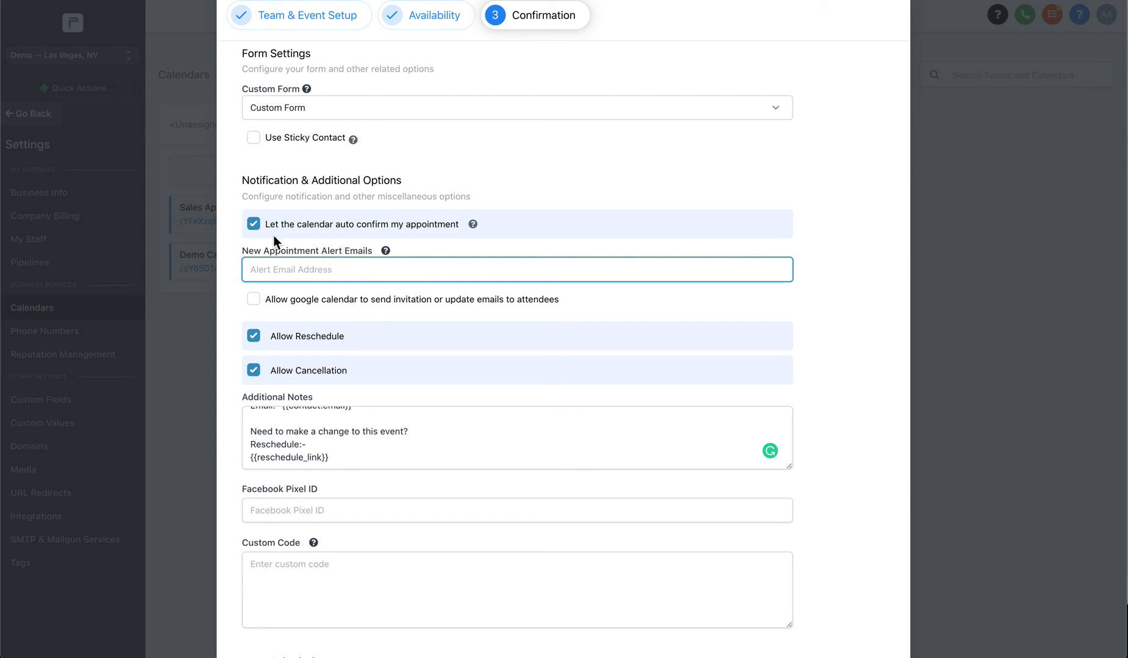
scroll(426, 250, "down", 4)
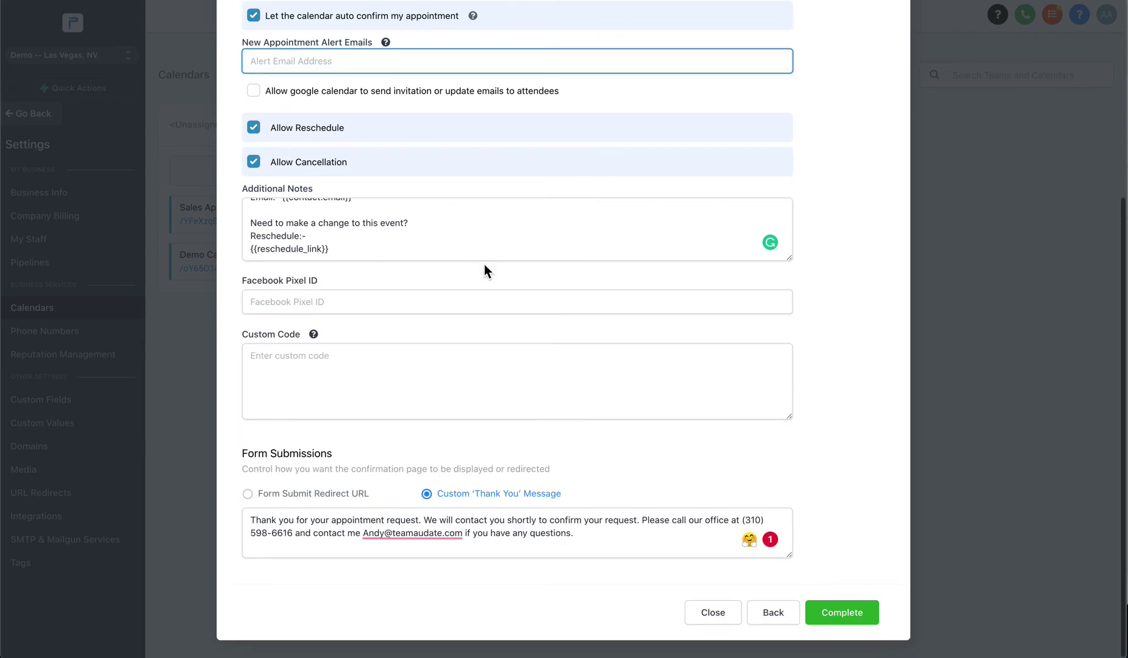
left_click(853, 619)
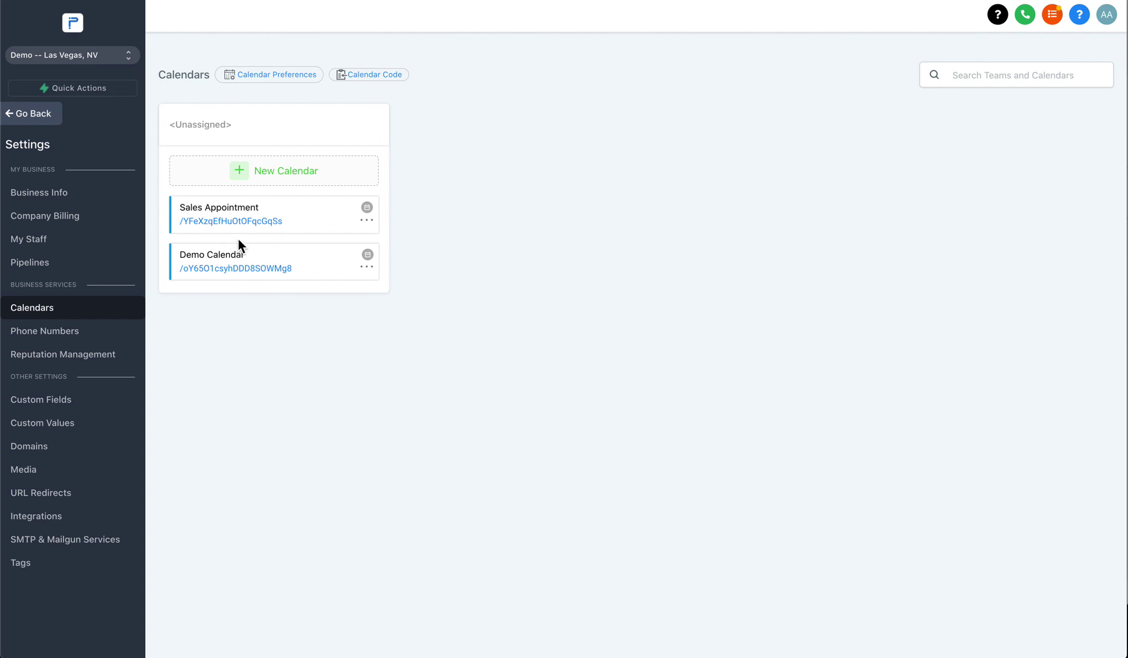
Open the Sales Appointment booking page and select its web address.
left_click(221, 231)
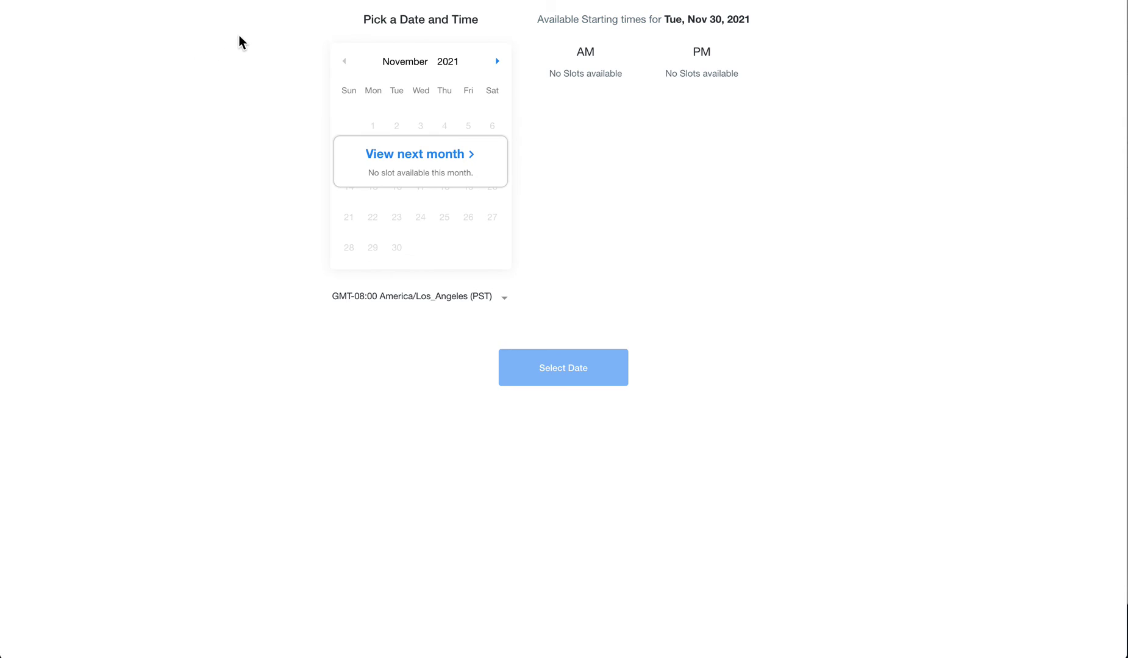
left_click_drag(624, 0, 623, 0)
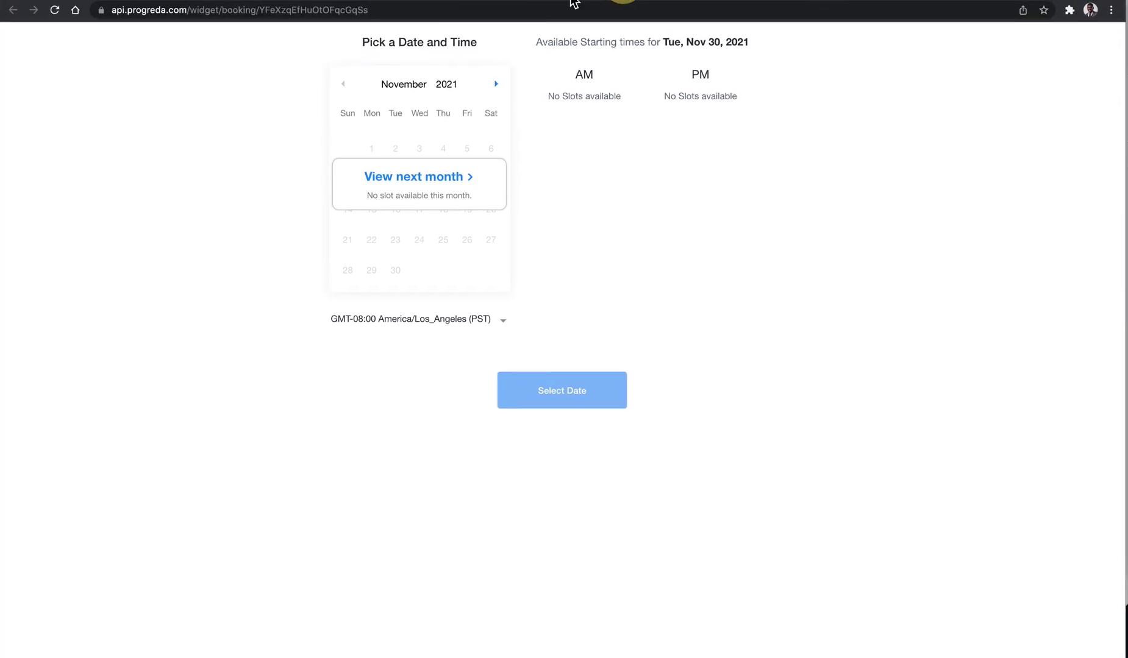
left_click(306, 8)
double_click(304, 8)
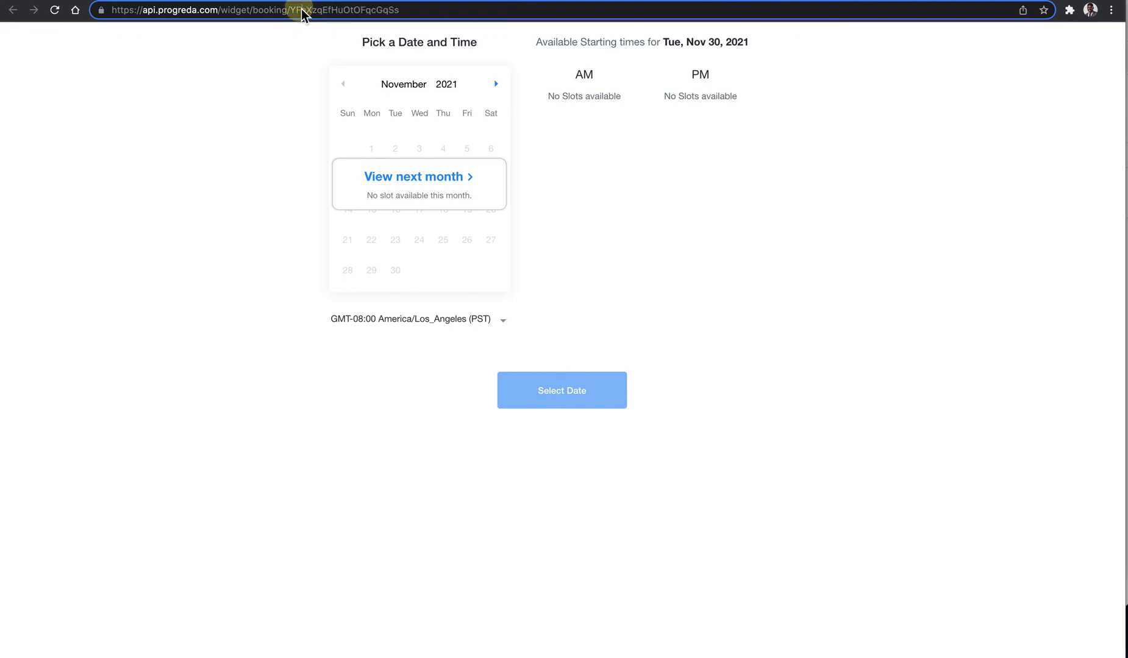
triple_click(302, 9)
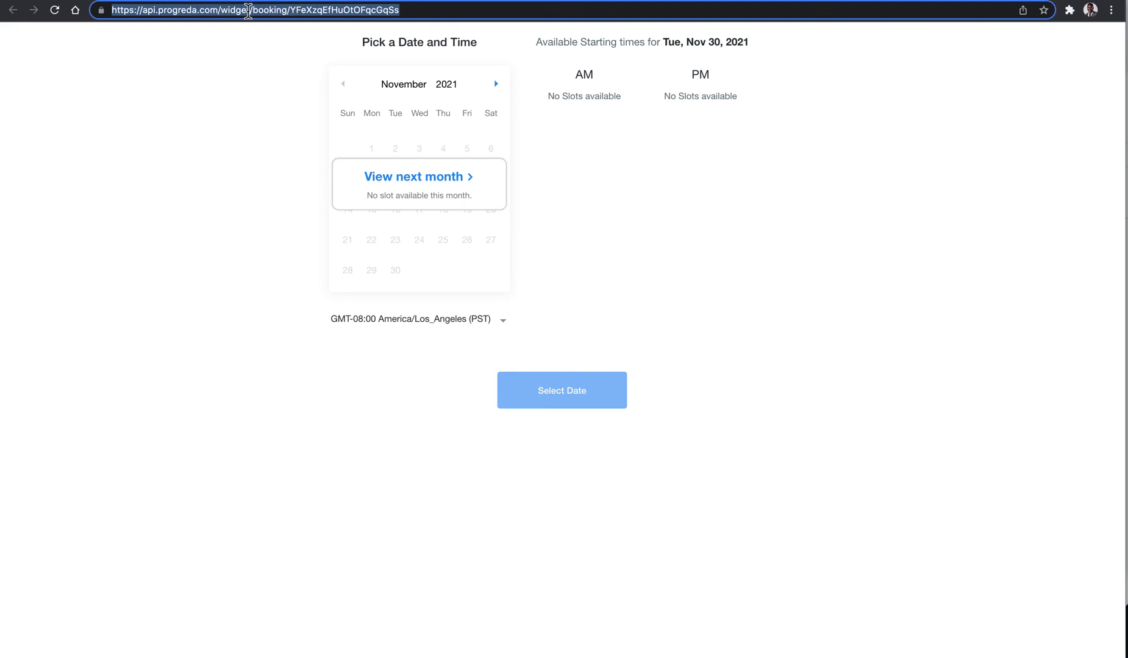
Choose Thursday, Dec 9, 2021 at 02:00 PM and confirm the slot.
left_click(410, 176)
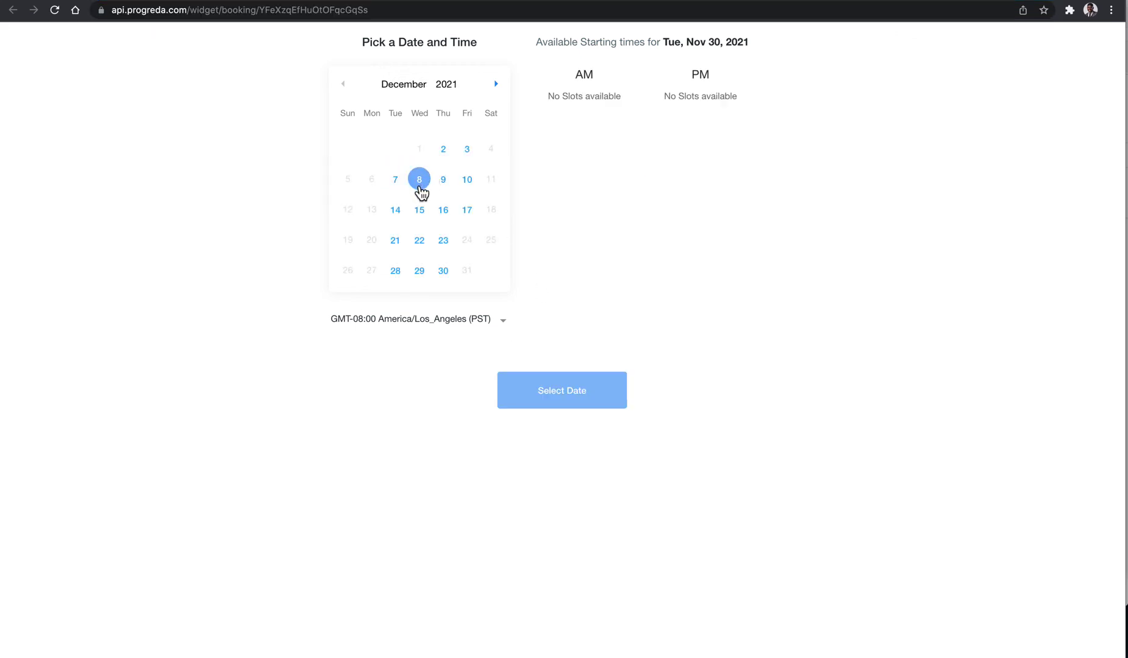
left_click(450, 187)
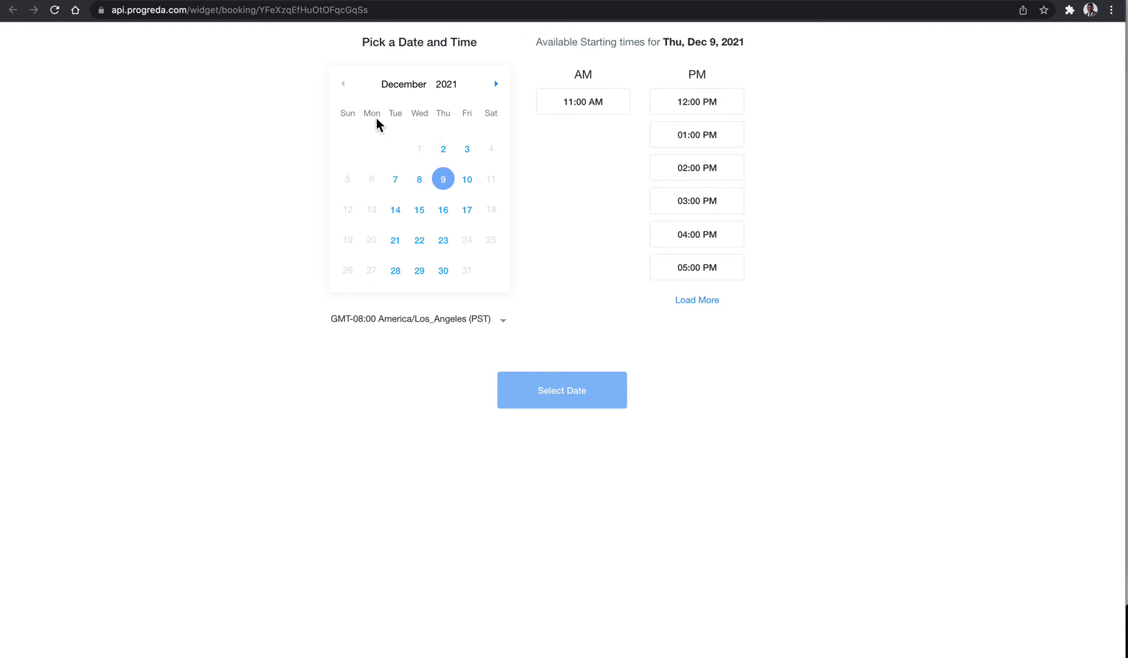
left_click(396, 183)
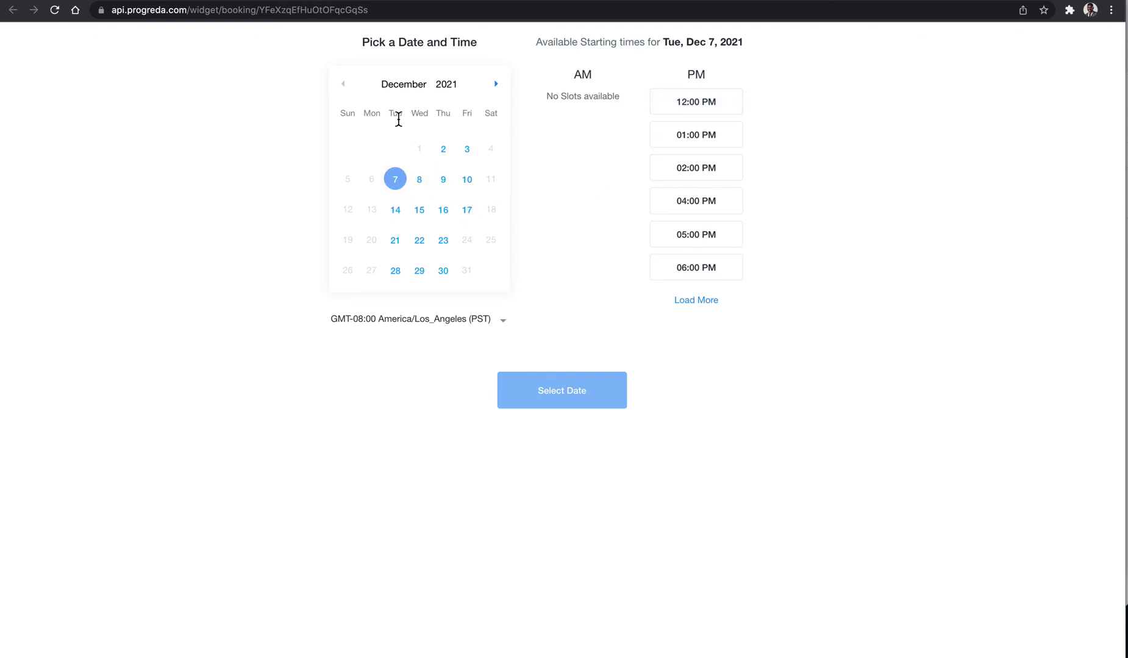
left_click(501, 91)
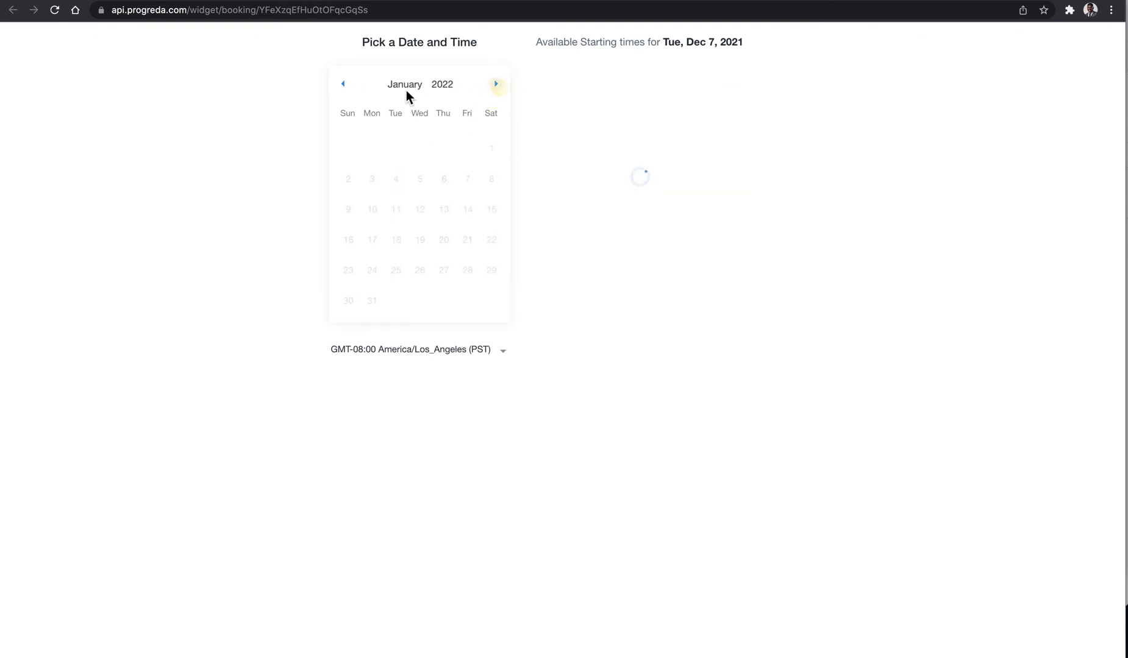
left_click(345, 89)
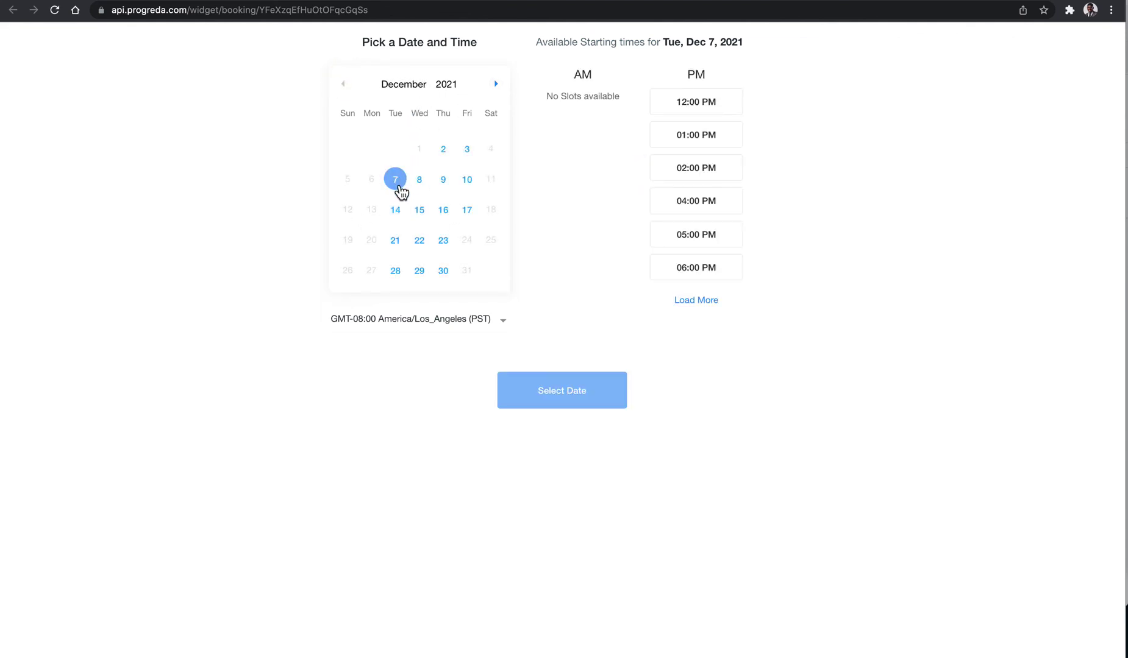
left_click(449, 191)
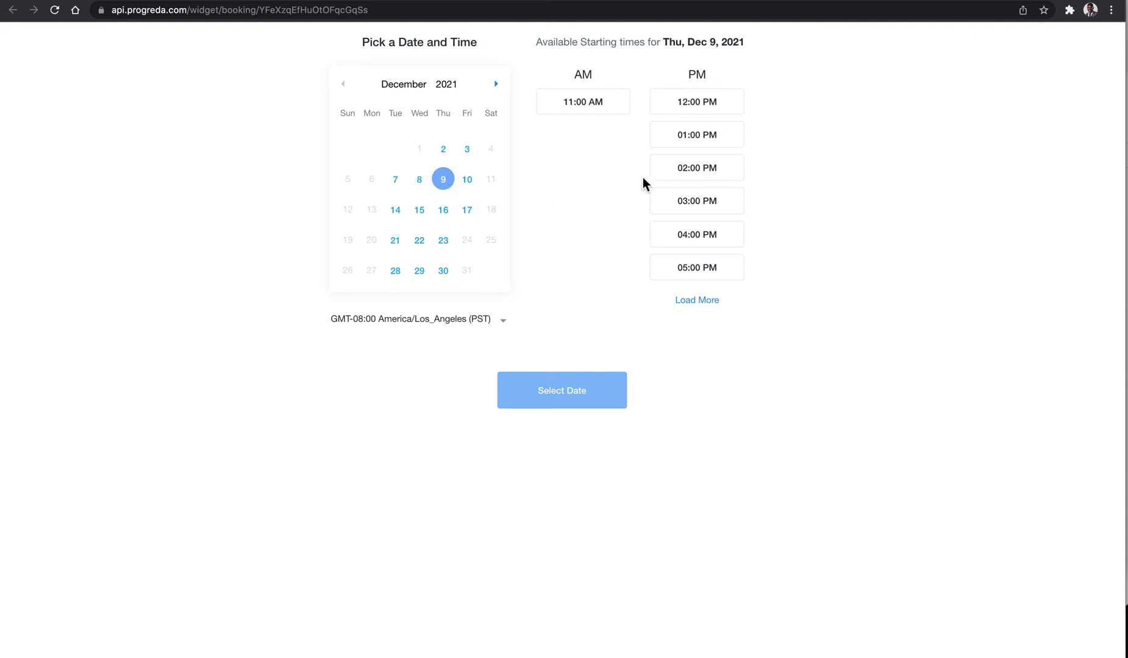
left_click(709, 179)
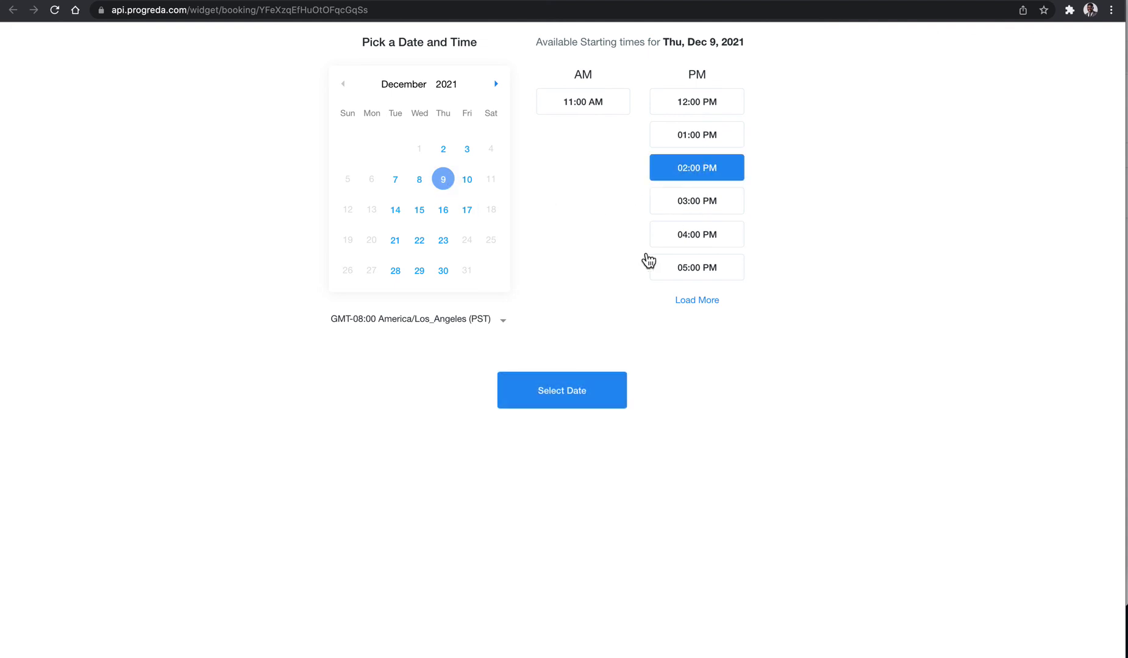
left_click(555, 379)
left_click(457, 113)
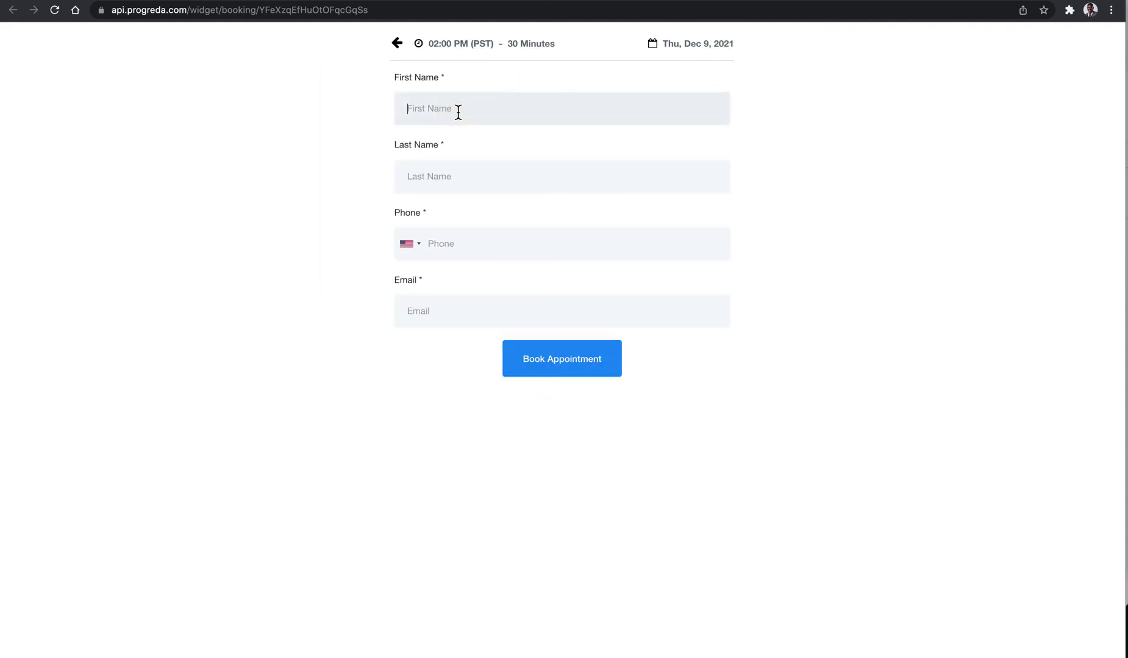
Enter the test contact's first and last name, phone number and e-mail, then book the appointment.
key("Tab")
key("Tab")
key("Tab")
key("Tab")
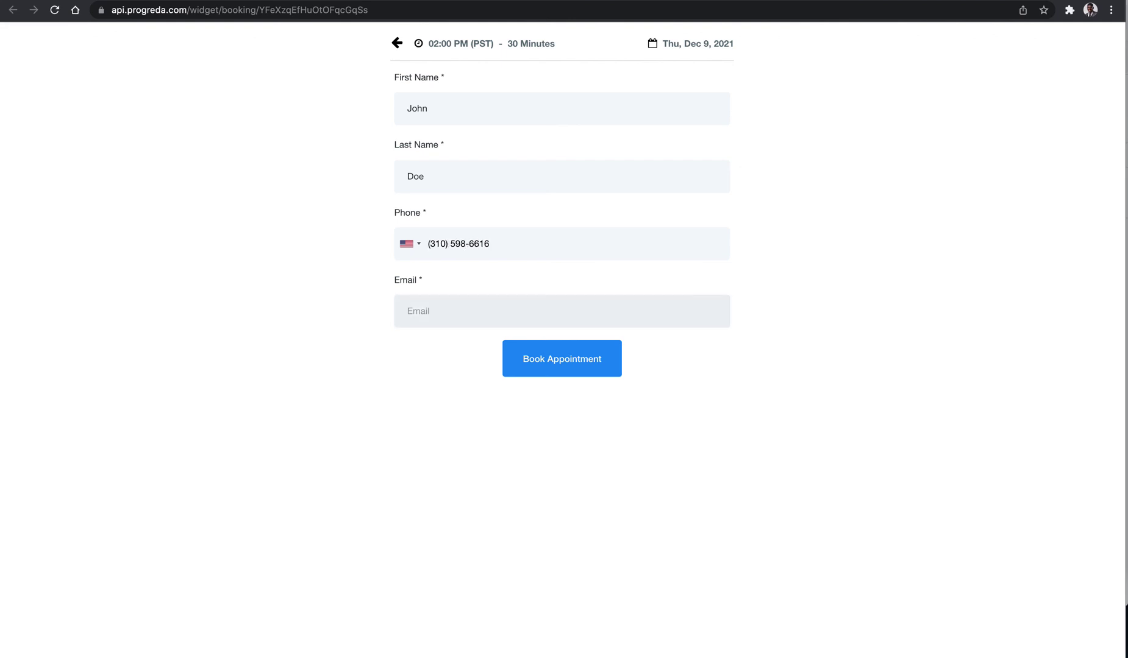
key("BackSpace")
key("BackSpace")
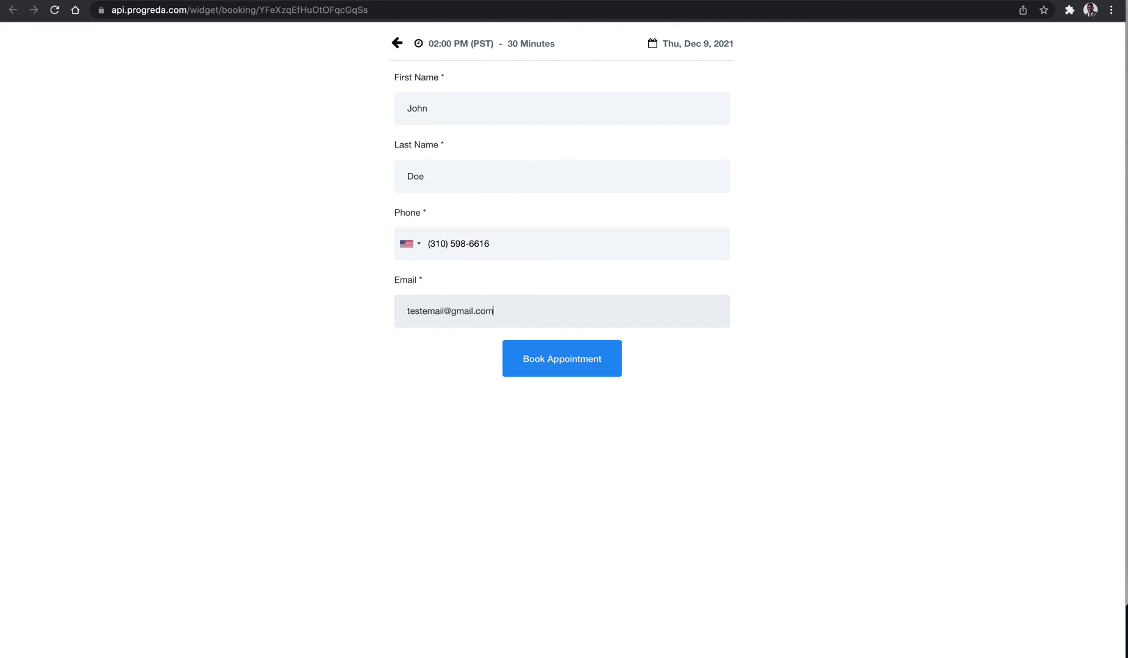
left_click(542, 362)
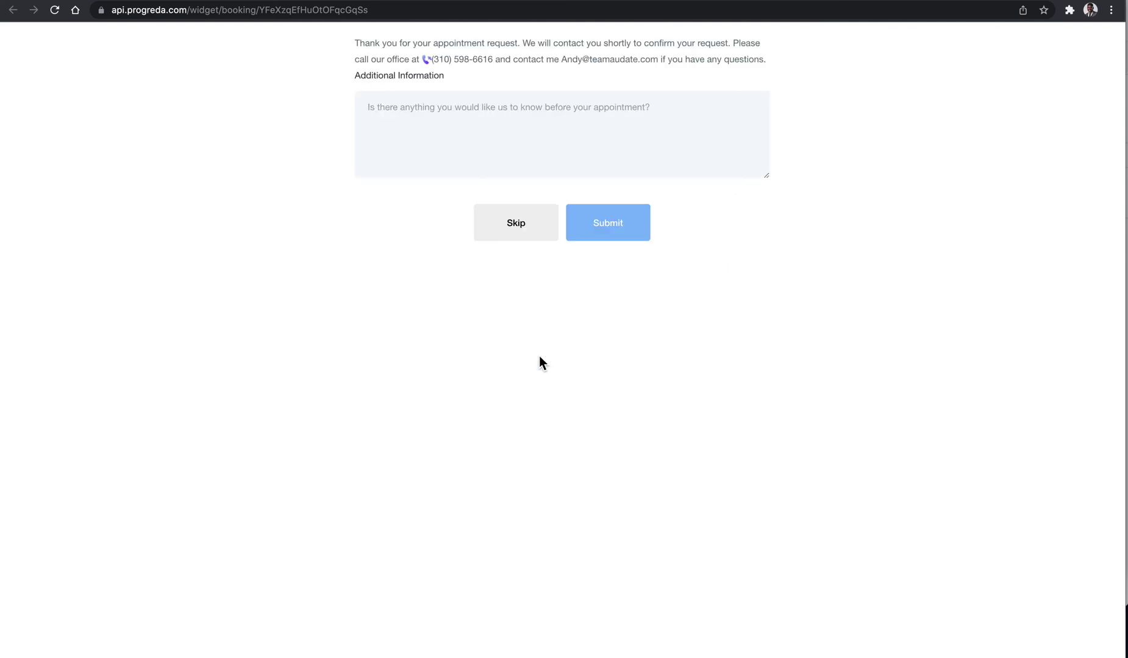
Highlight the thank-you message text to review it.
left_click_drag(360, 43, 600, 58)
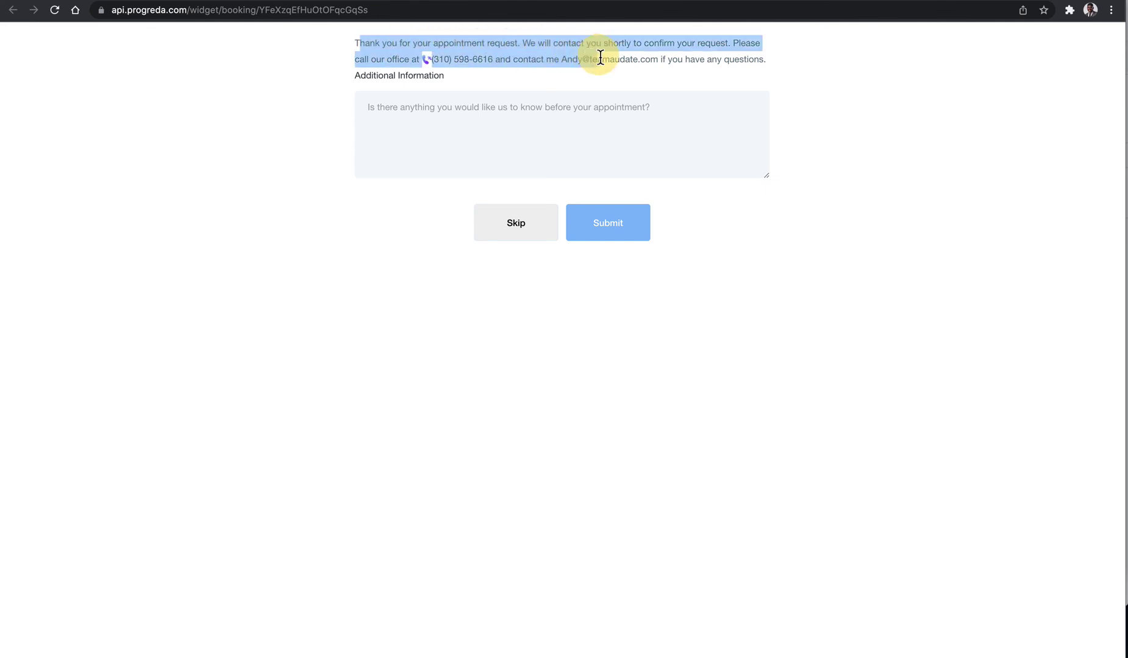
left_click(570, 56)
left_click_drag(732, 68, 352, 44)
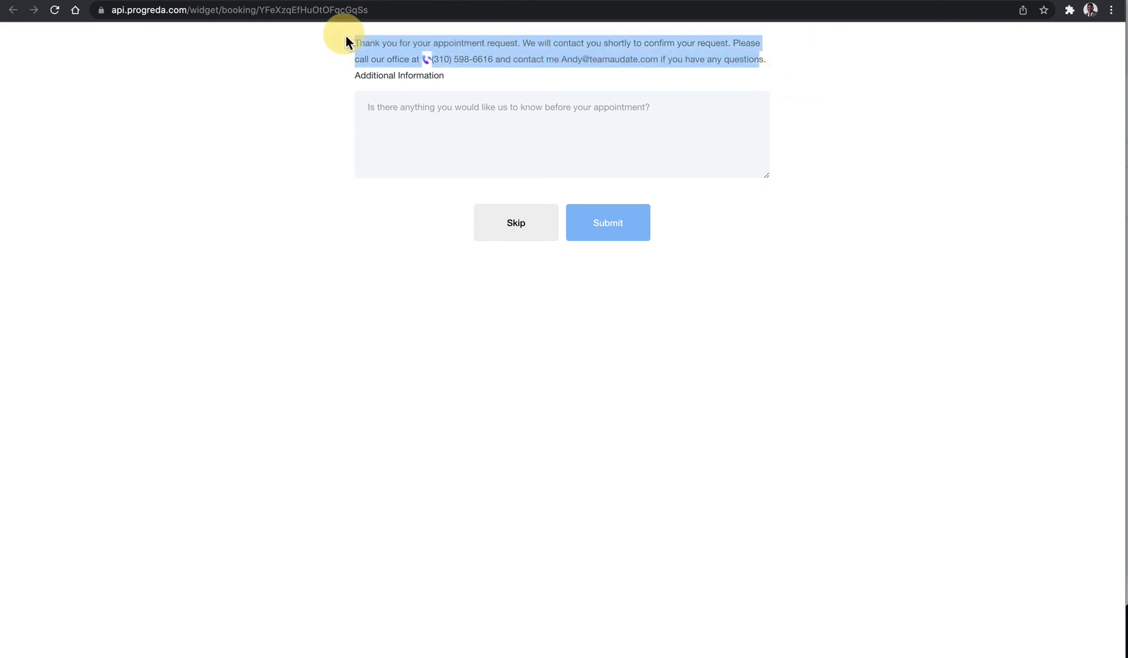
left_click(357, 47)
Submit 'i want to learn more about your products' as the additional information note.
left_click(436, 130)
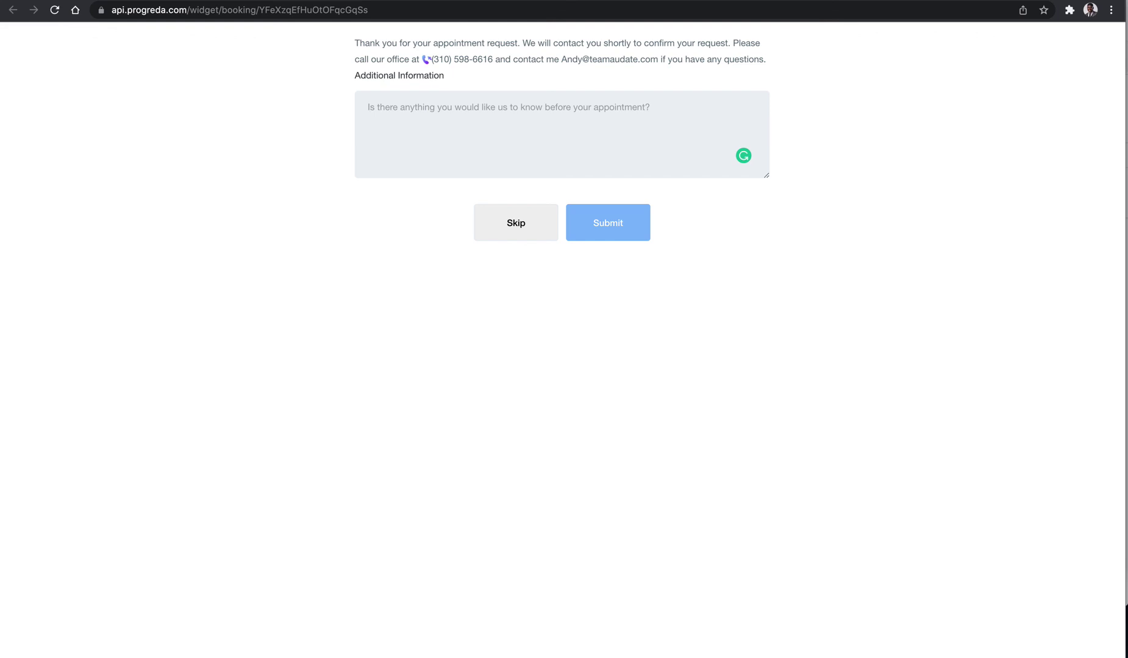
type("Additional Info")
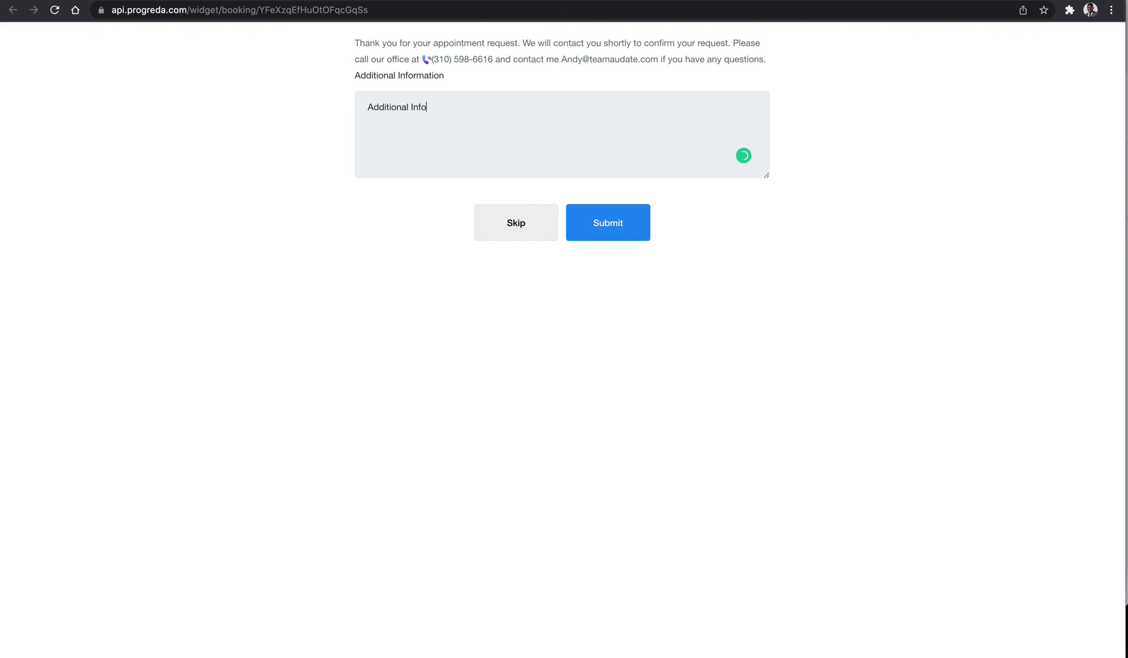
type("rmation")
triple_click(460, 116)
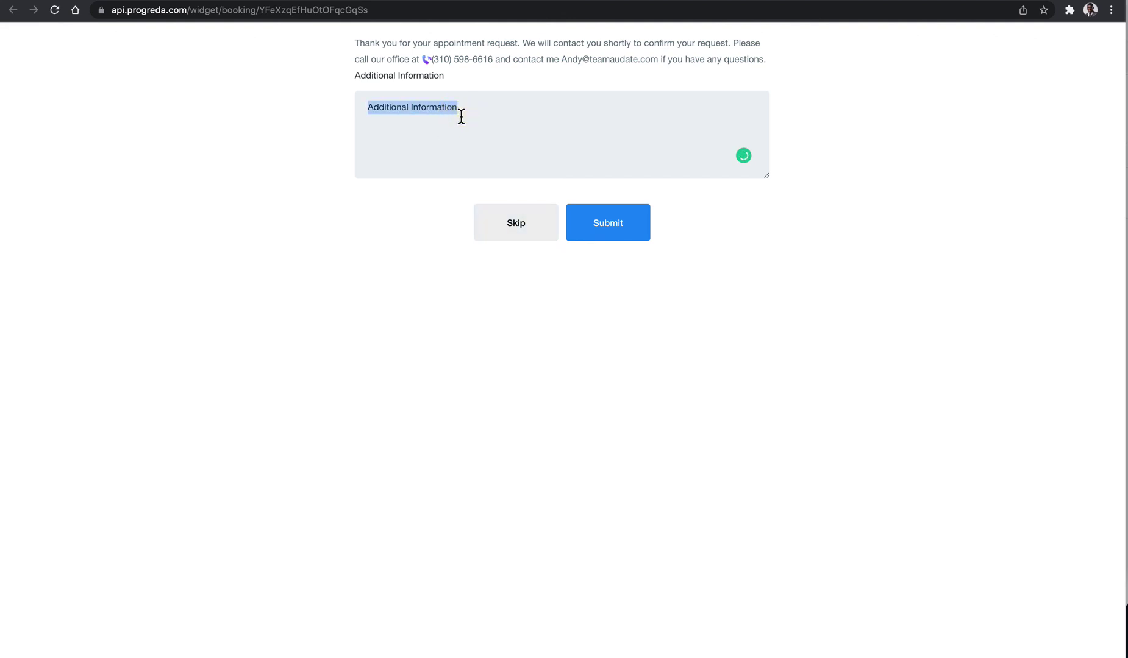
type("i want to learn more about your products")
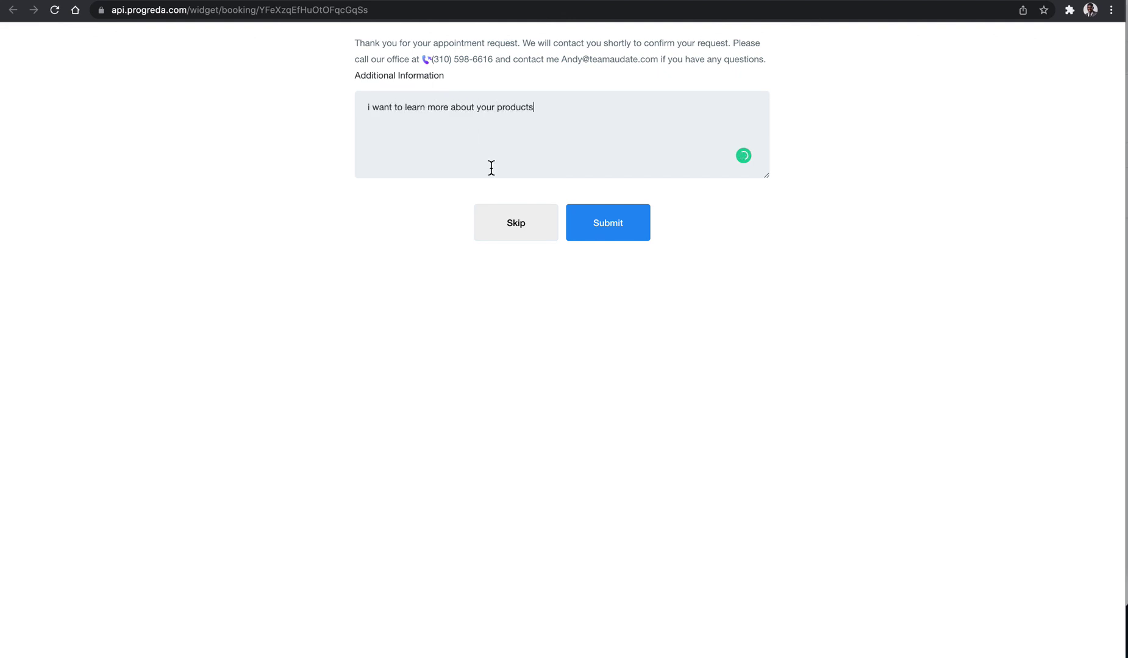
left_click(609, 210)
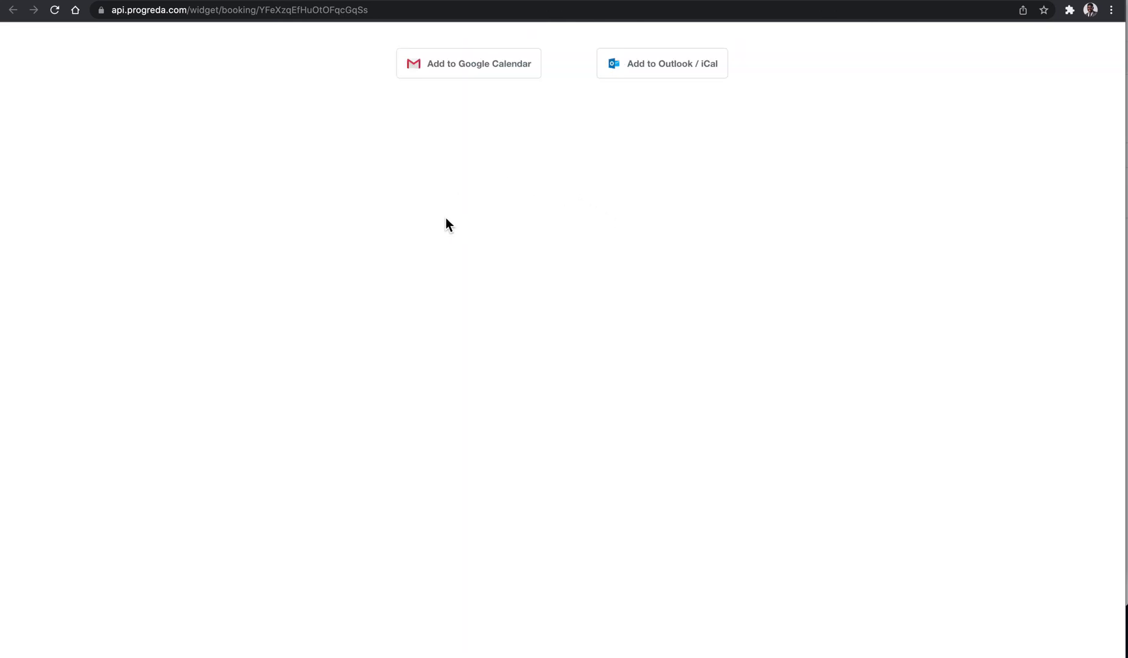